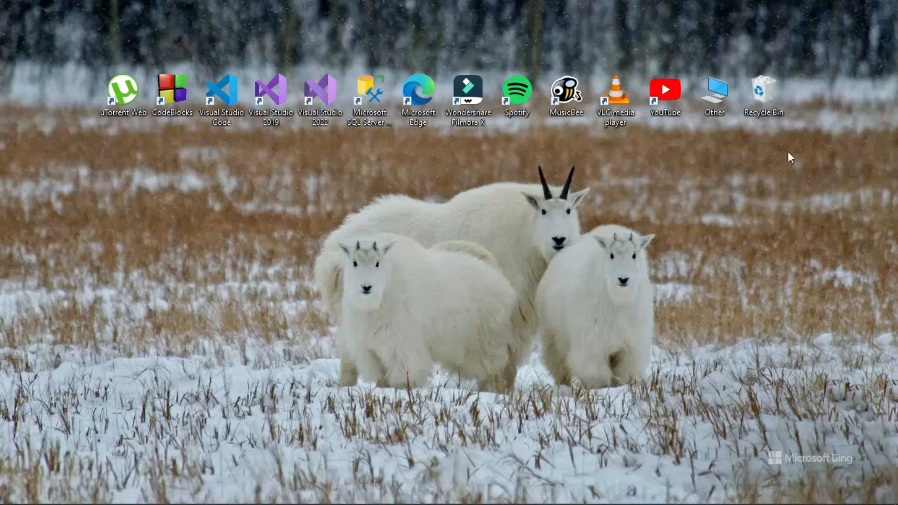
Switch to the Book1 workbook in Excel and examine the Data sheet's columns from Store through Discount %.
mouse_move(627, 503)
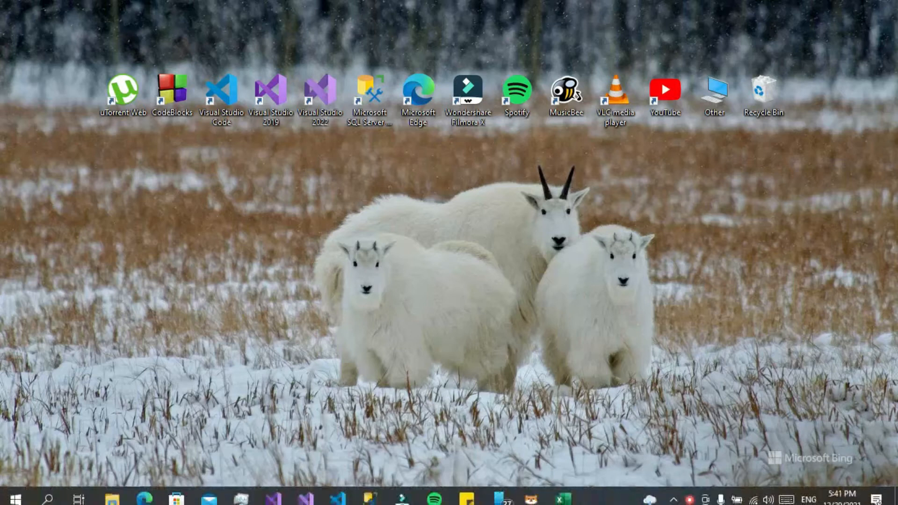
left_click(576, 500)
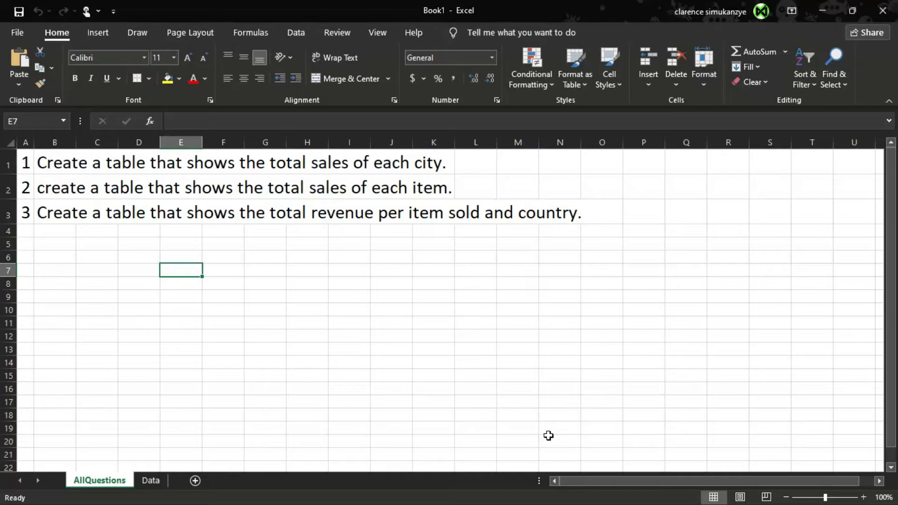
left_click(150, 482)
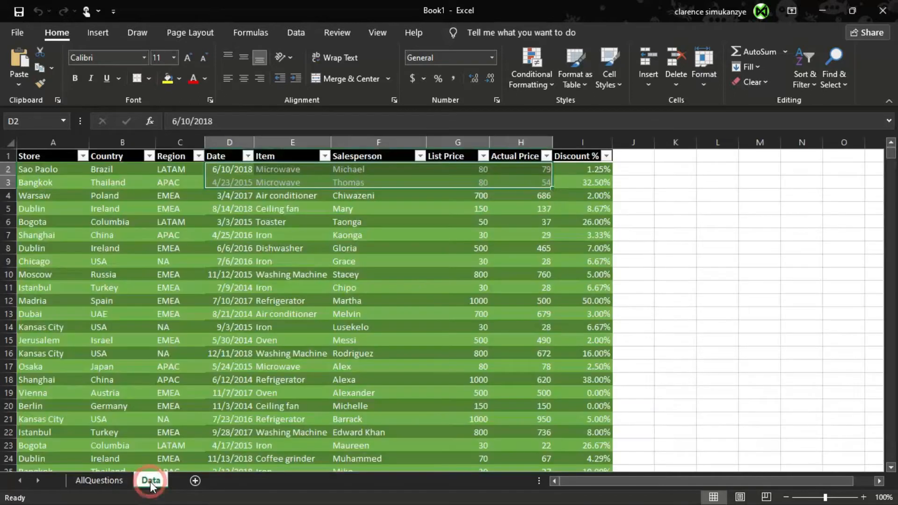
left_click(414, 287)
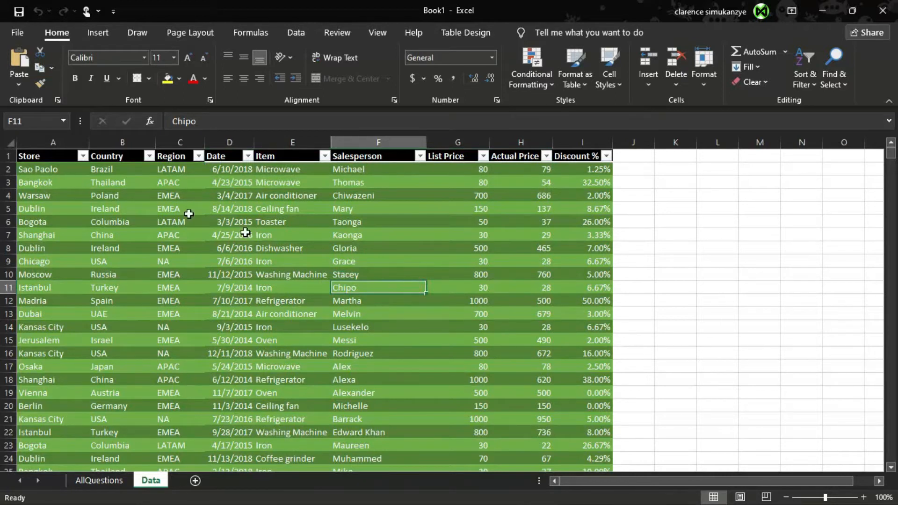
left_click(62, 170)
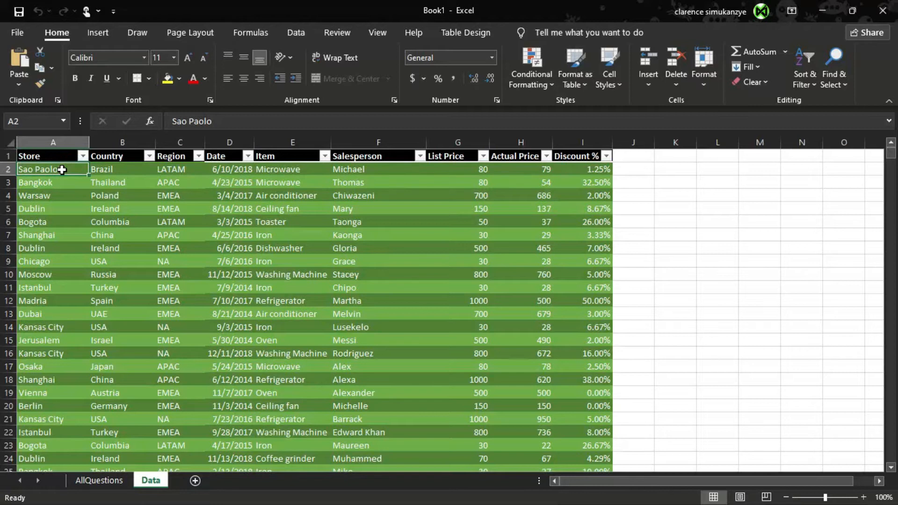
key("Right")
key("Right")
key("Right")
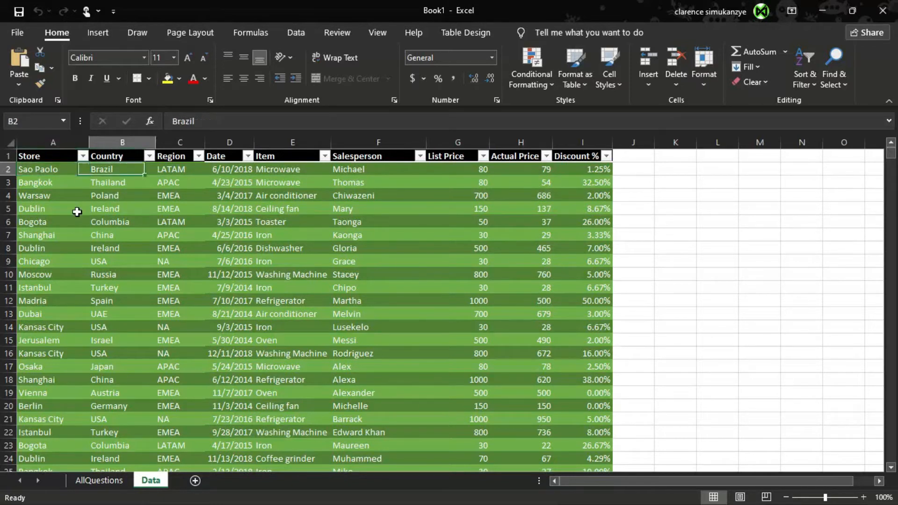
key("Right")
key("Right")
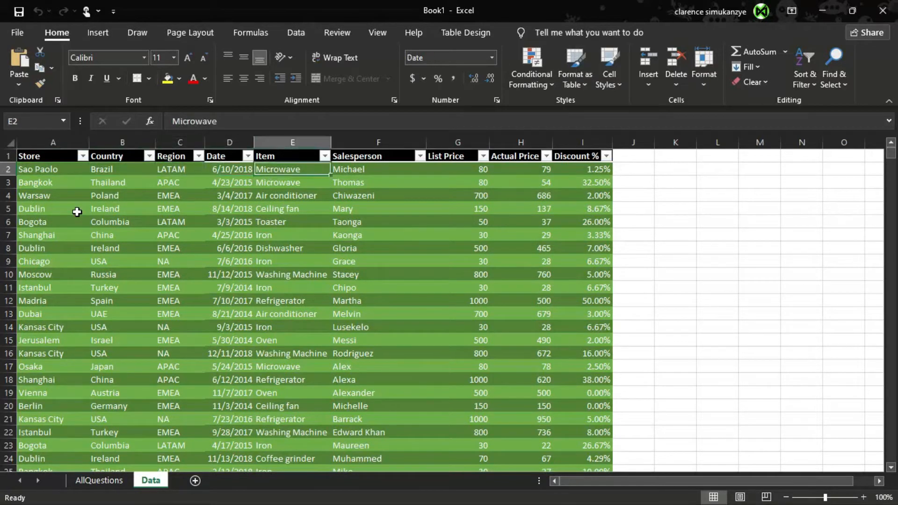
key("Right")
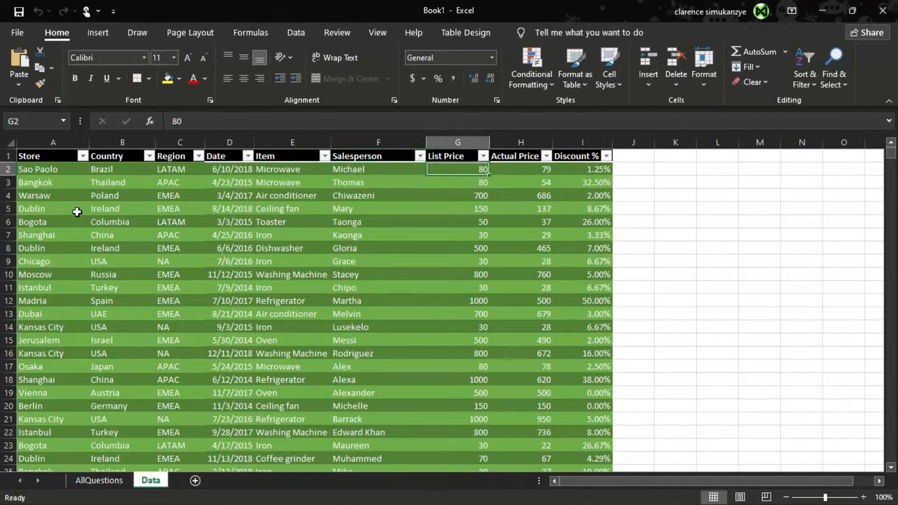
key("Right")
key("Right")
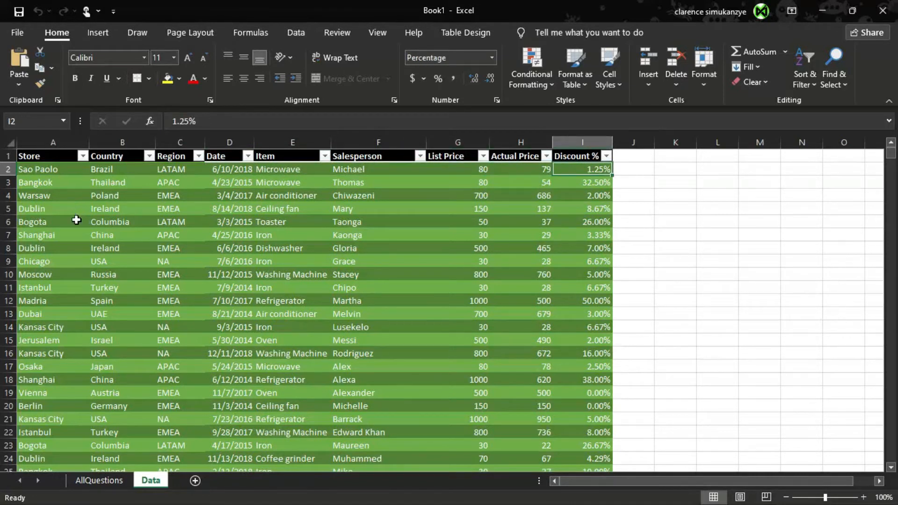
Add a new worksheet after the AllQuestions sheet and rename it Question1.
left_click(102, 481)
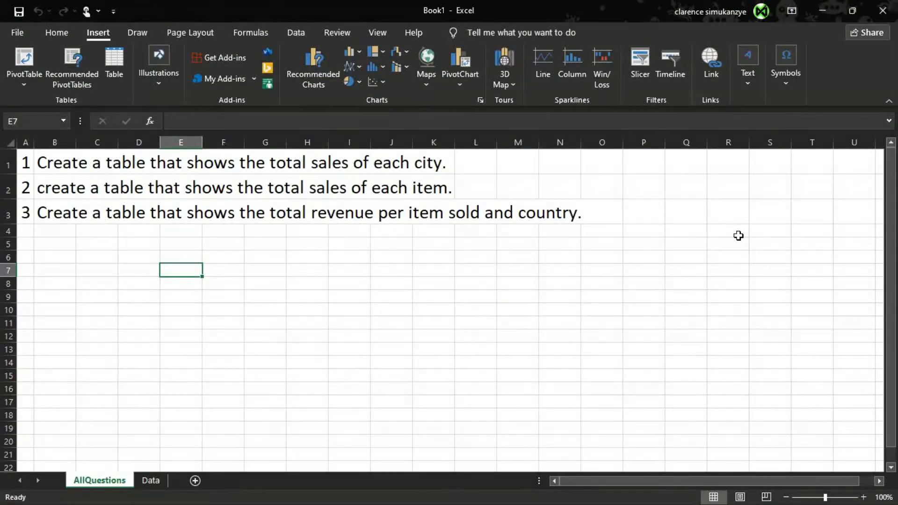
left_click(195, 481)
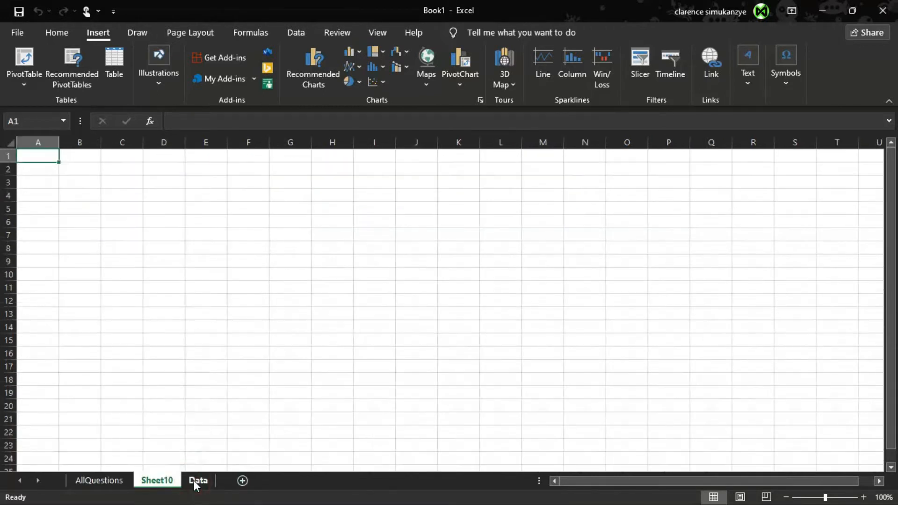
double_click(167, 483)
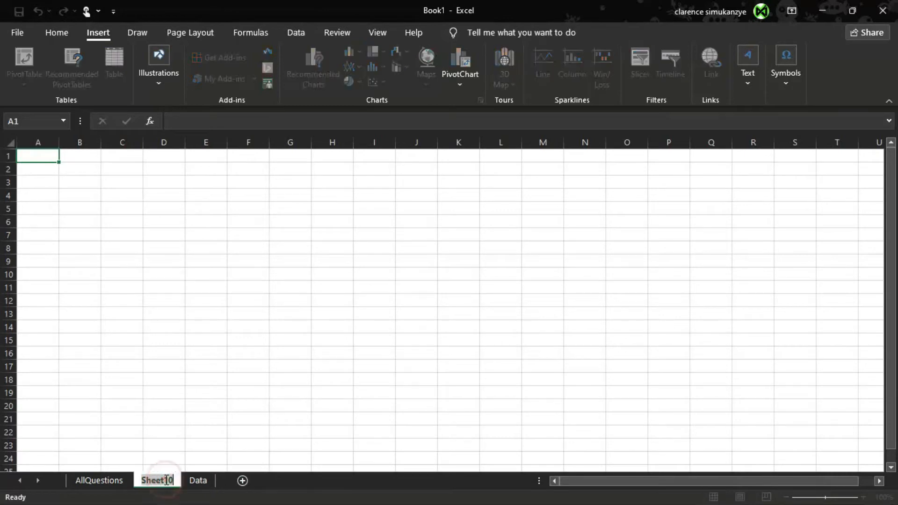
left_click(177, 448)
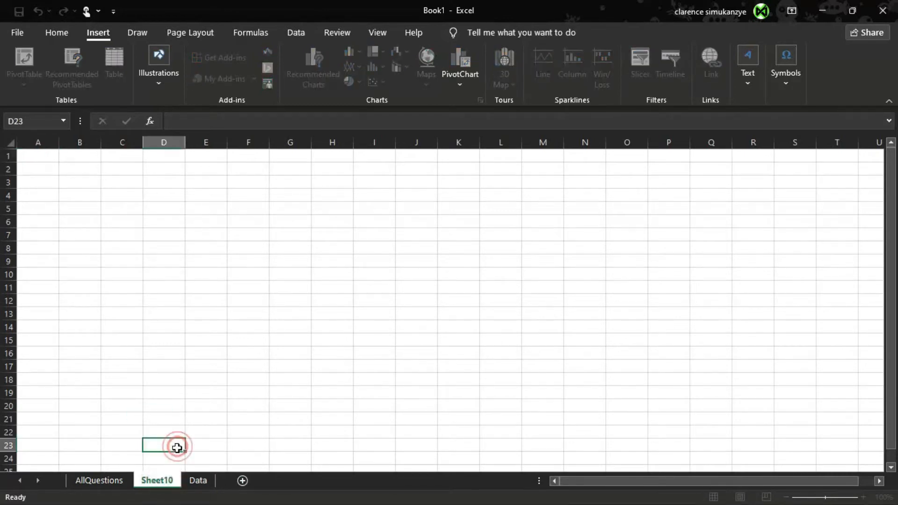
double_click(156, 482)
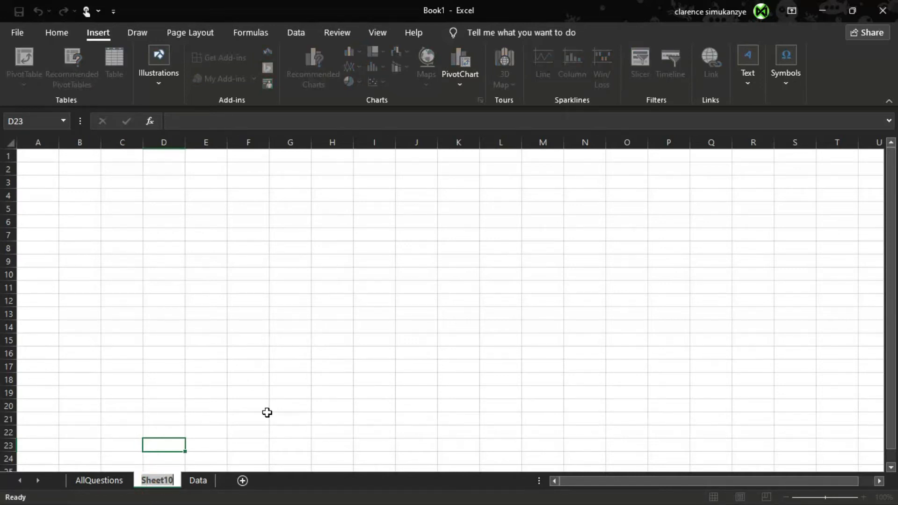
type("Question")
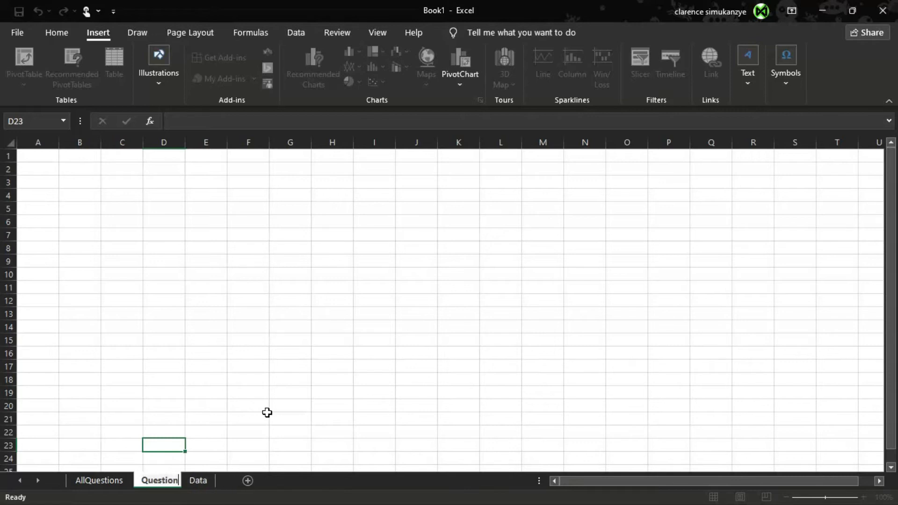
type("1")
key("Return")
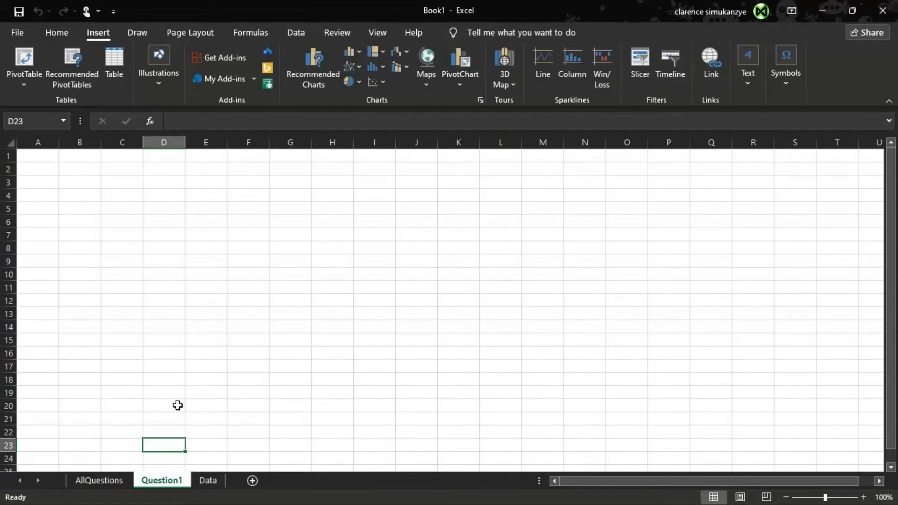
Create a PivotTable at cell A2 of the Question1 sheet from the entire table on the Data sheet, headers included.
left_click(65, 35)
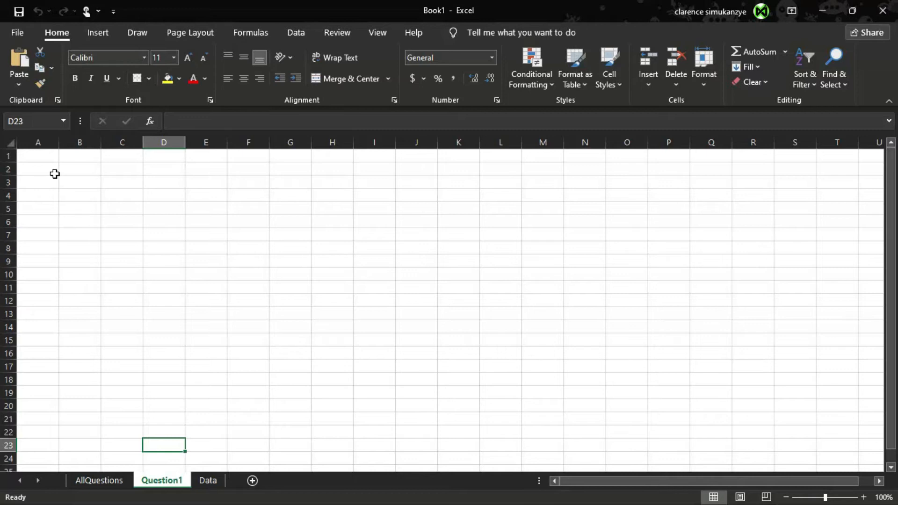
left_click(48, 161)
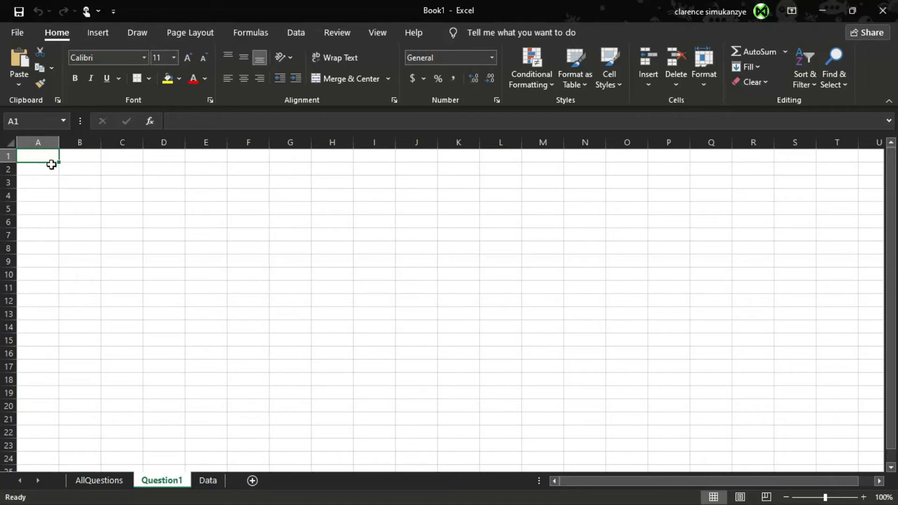
left_click(51, 167)
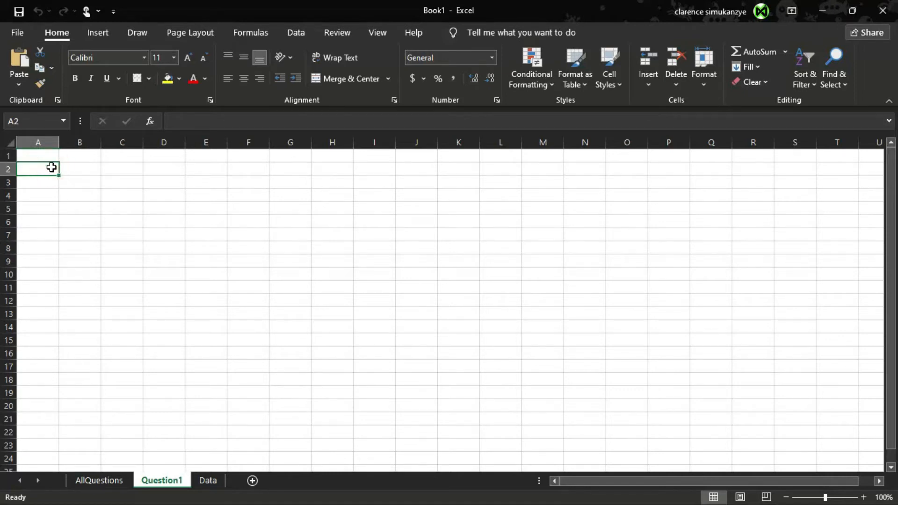
left_click(102, 33)
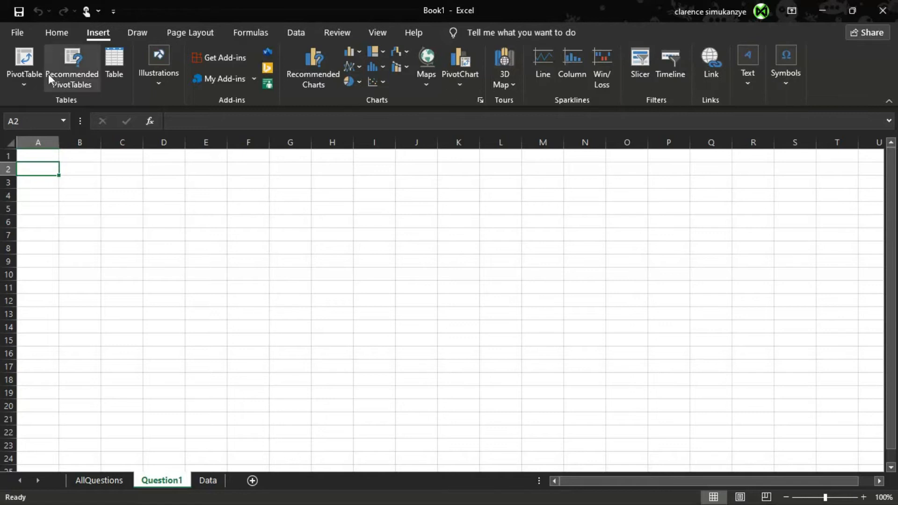
left_click(33, 80)
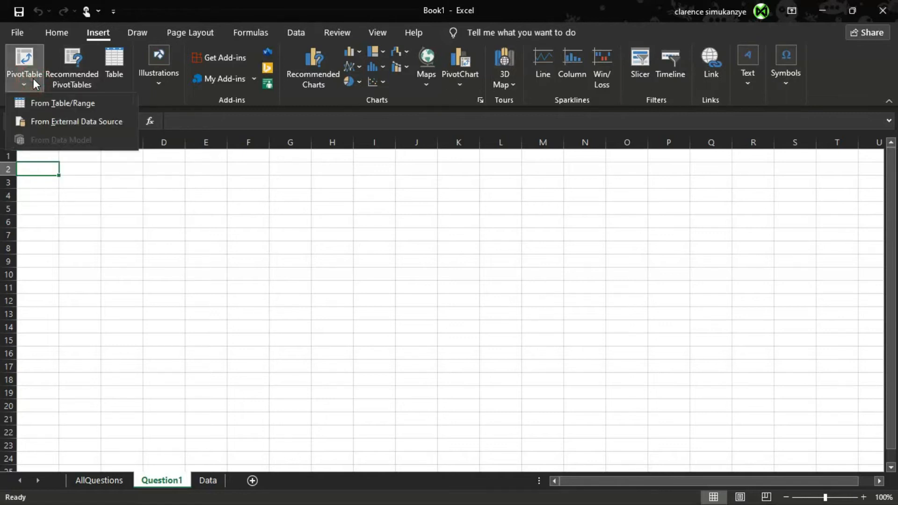
left_click(55, 103)
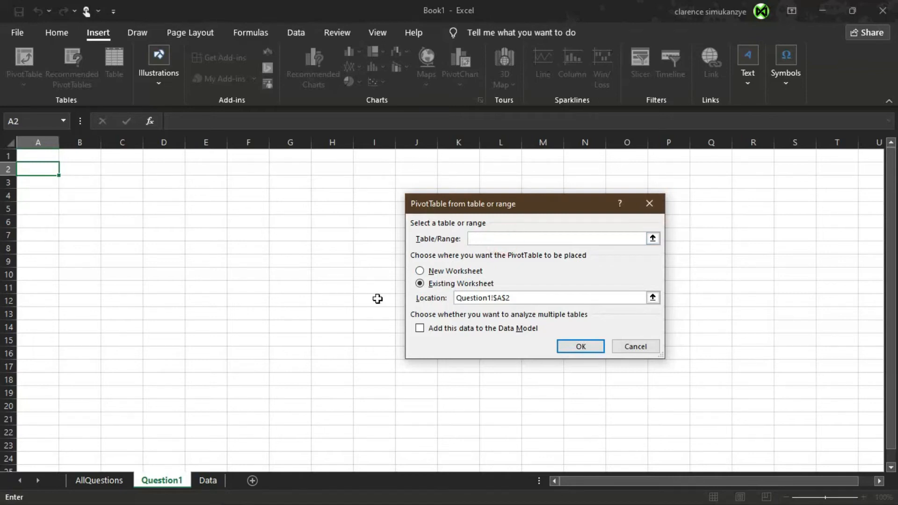
left_click(487, 238)
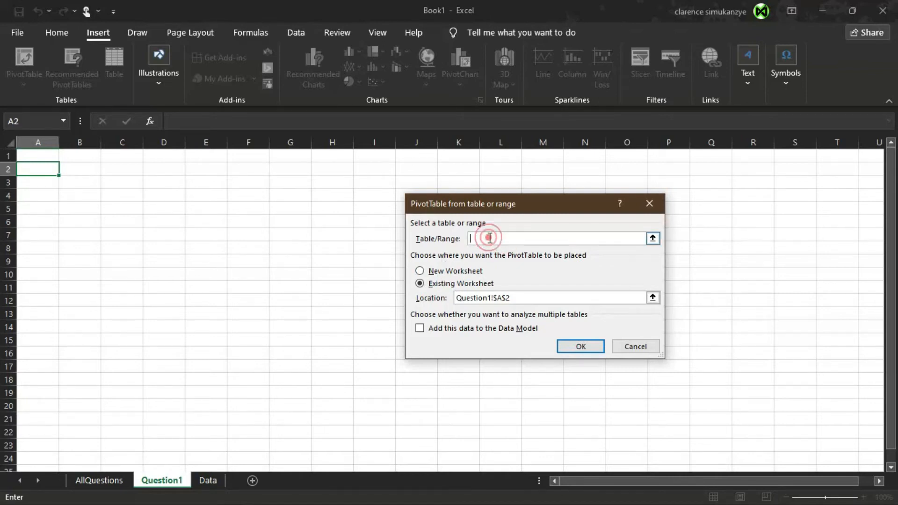
left_click(208, 482)
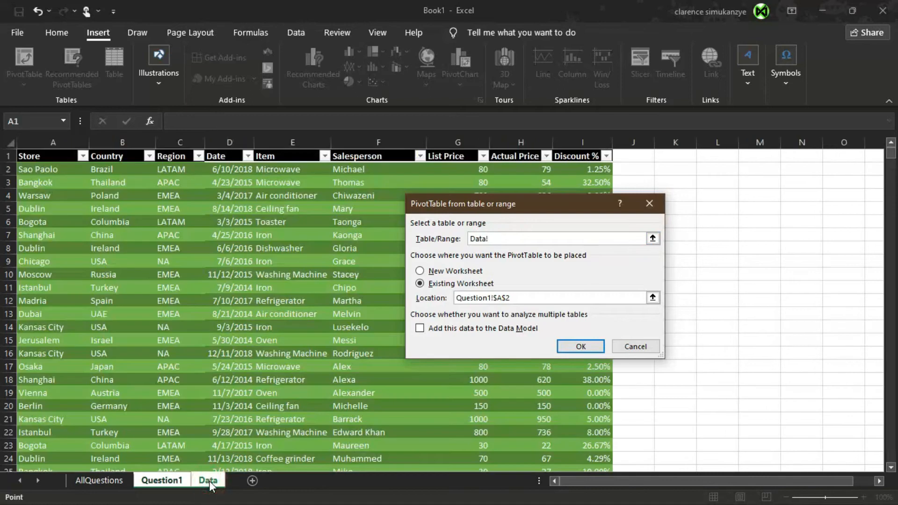
left_click(64, 155)
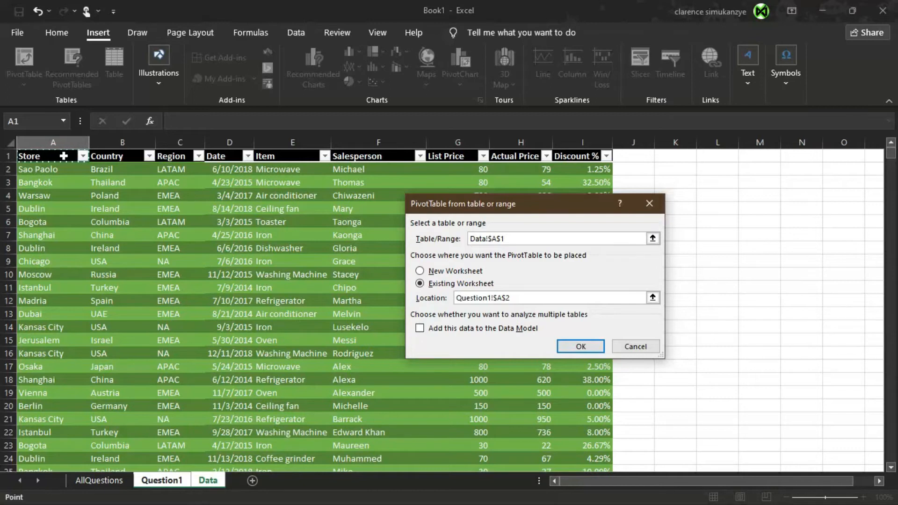
key("ctrl+shift+Right")
key("ctrl+shift+Down")
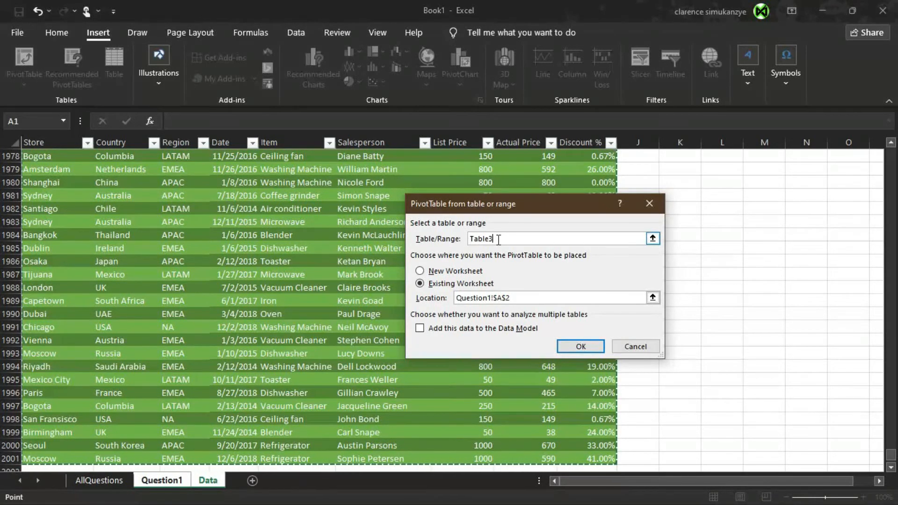
left_click(581, 346)
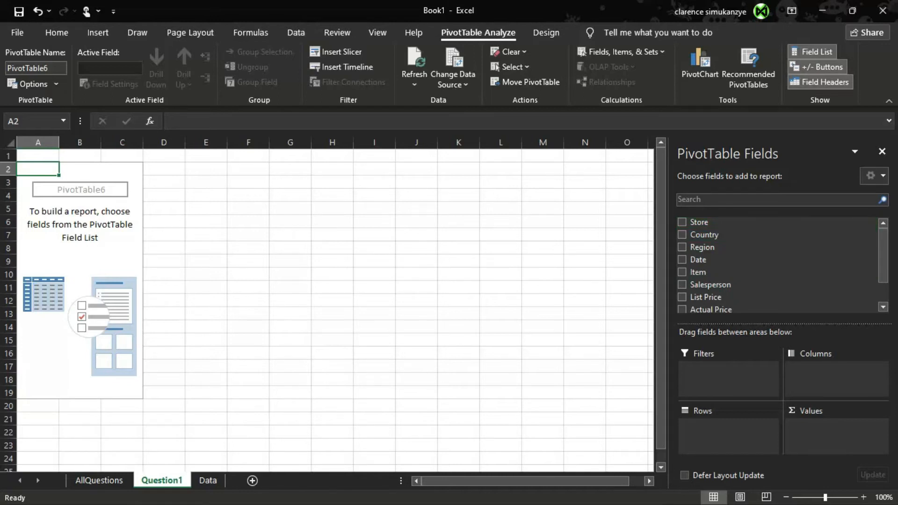
Set Store as the row field and Actual Price as the value field of the PivotTable on Question1.
left_click(207, 481)
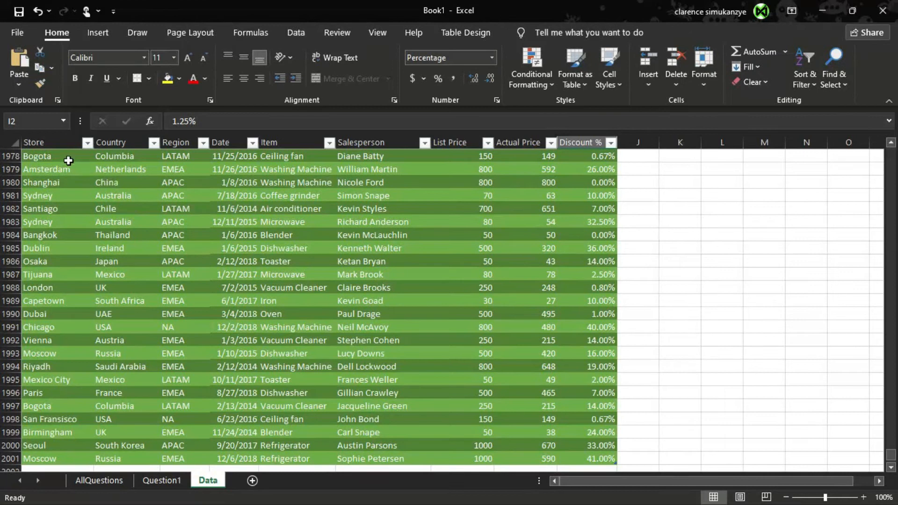
left_click(163, 481)
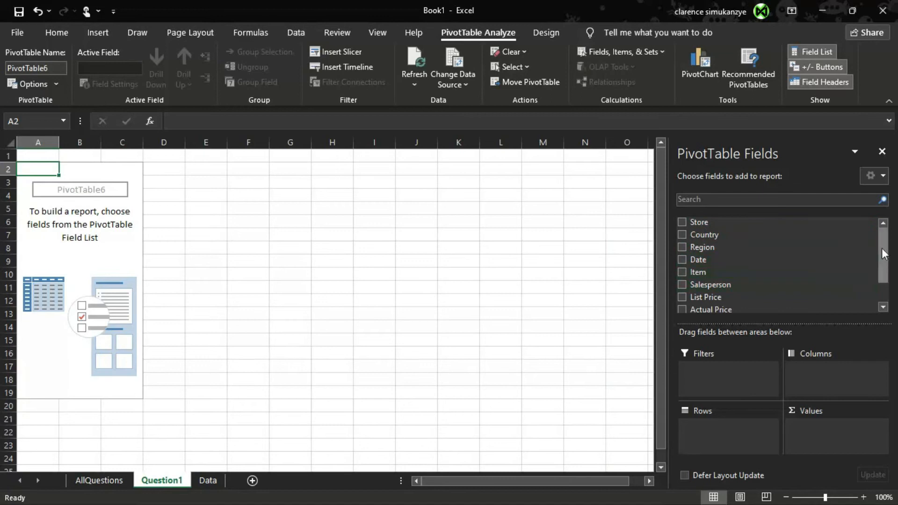
mouse_move(884, 250)
left_mouse_down()
mouse_move(884, 261)
mouse_move(883, 239)
left_mouse_up()
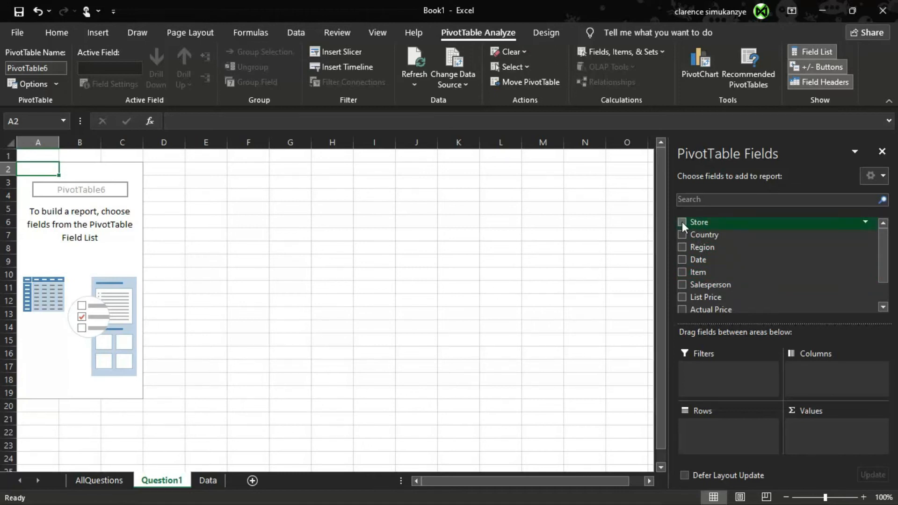
left_click_drag(682, 222, 711, 431)
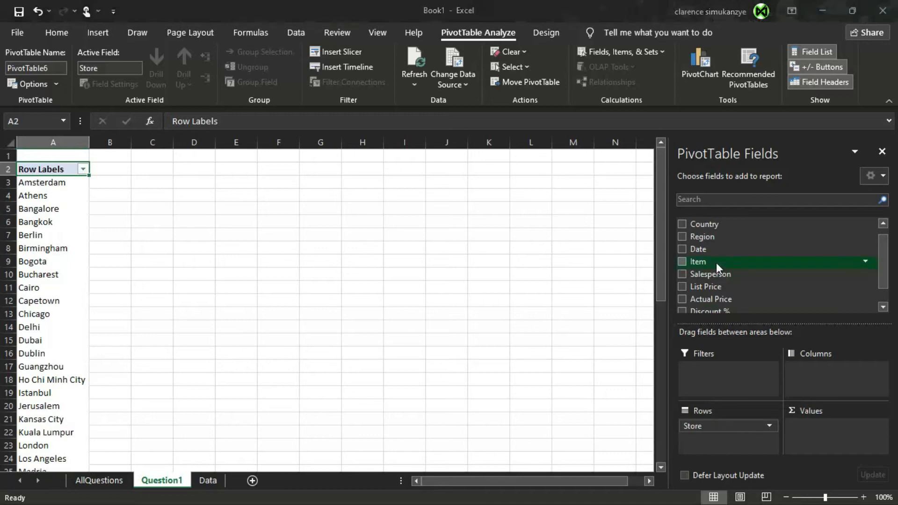
scroll(717, 263, "down", 2)
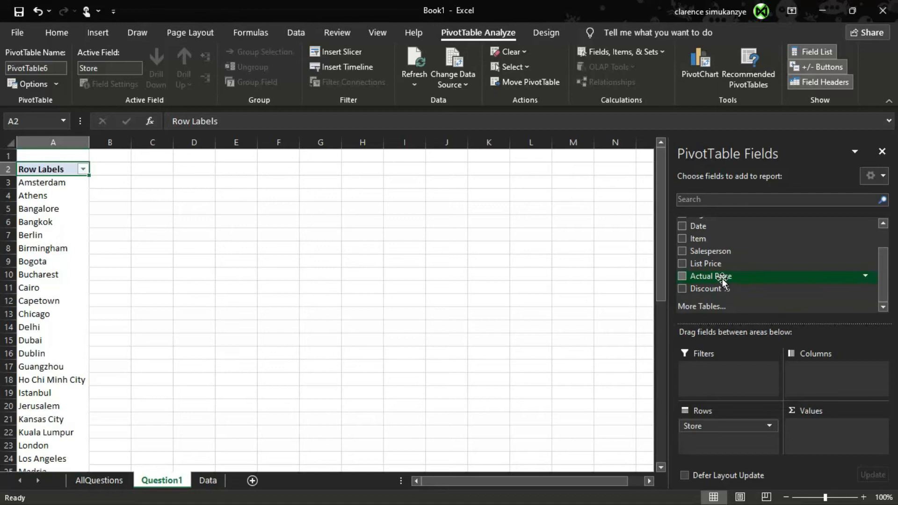
left_click_drag(722, 278, 825, 431)
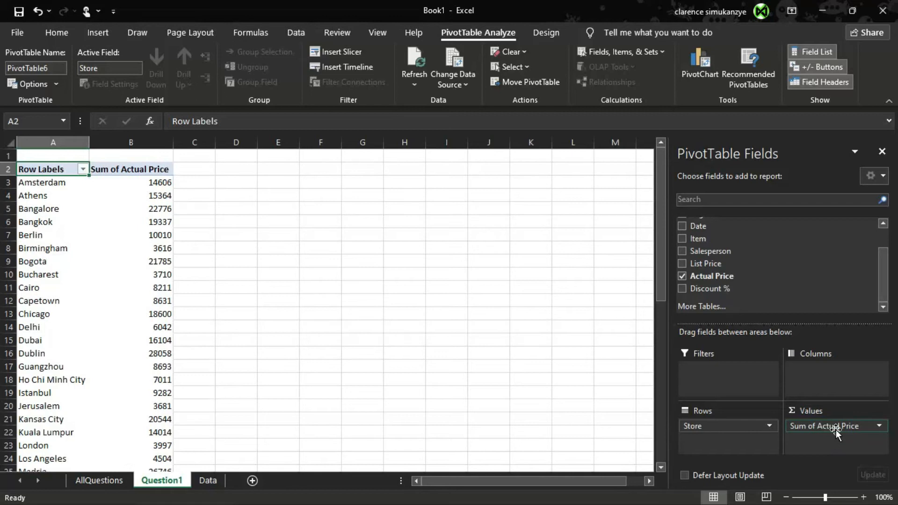
Confirm Sum as the calculation that summarizes the Actual Price value field of the Question1 PivotTable.
left_click(879, 426)
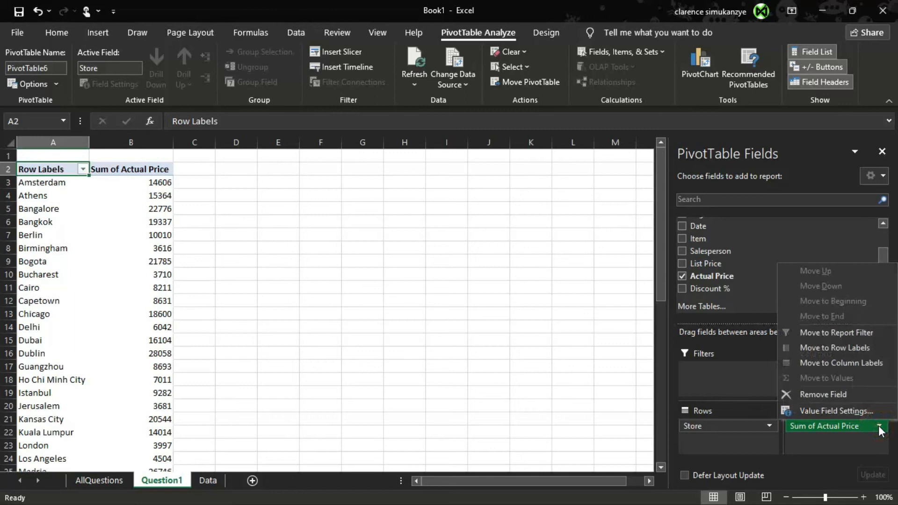
left_click(848, 411)
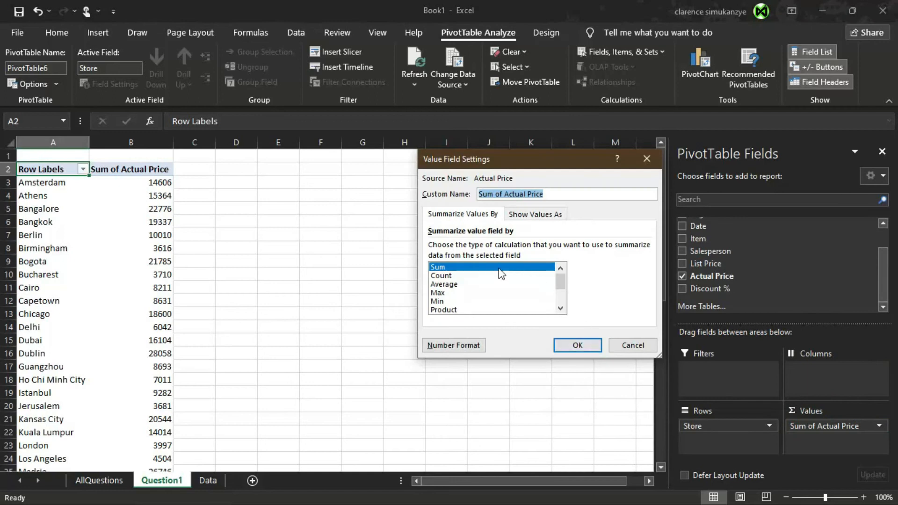
left_click(469, 270)
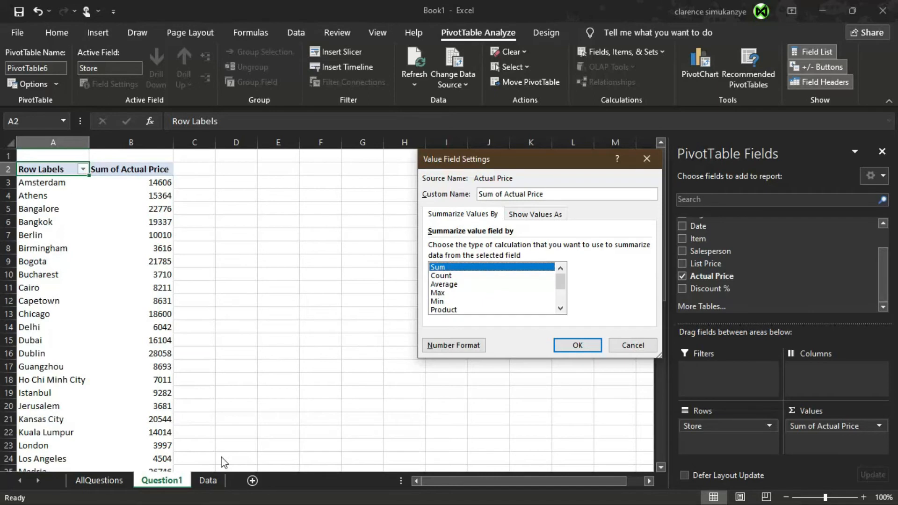
left_click(576, 343)
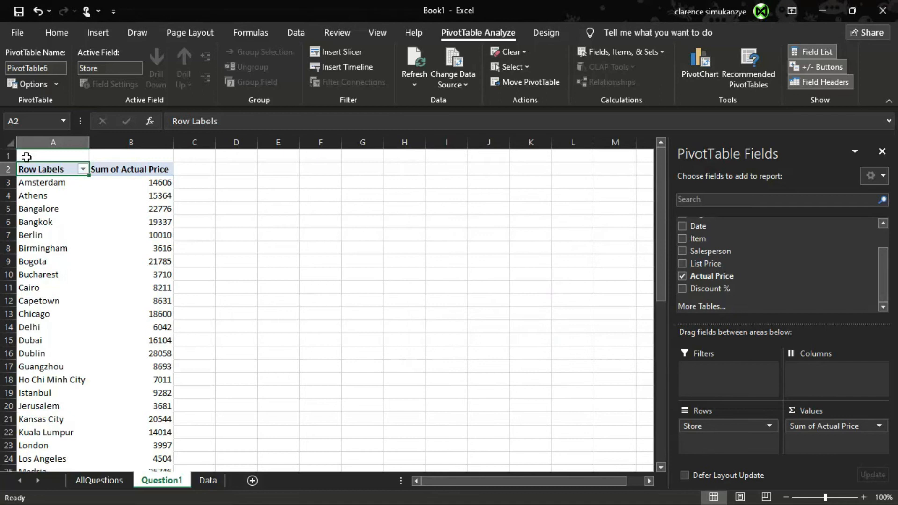
Examine the total sales per city in the Question1 PivotTable, from the first store down to the Grand Total row.
left_click(191, 173)
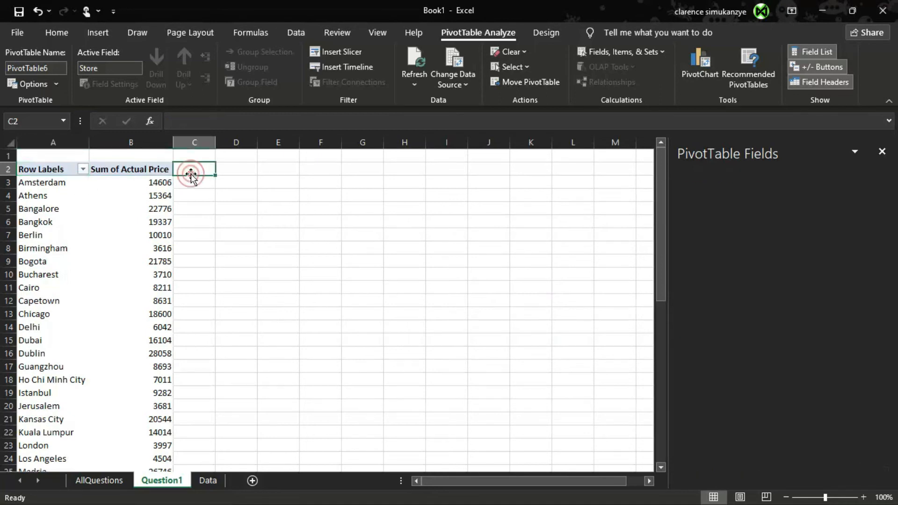
scroll(190, 174, "down", 8)
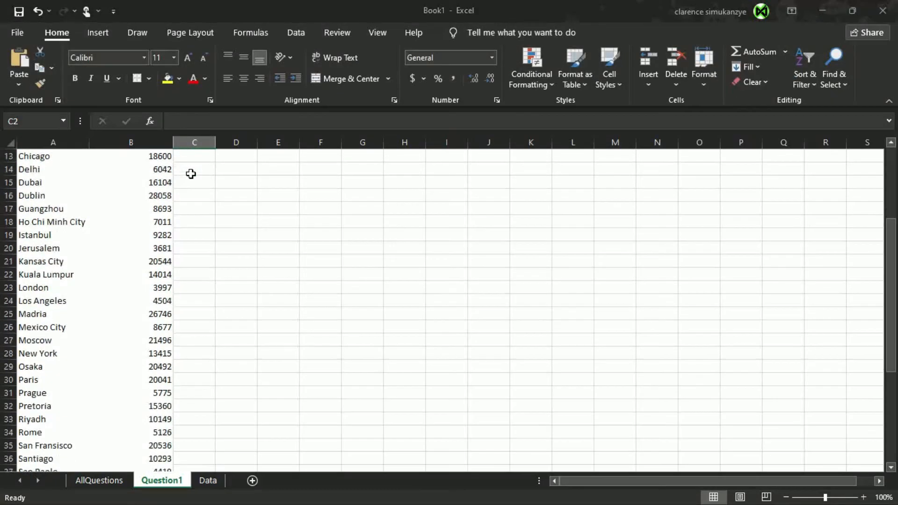
scroll(191, 174, "down", 9)
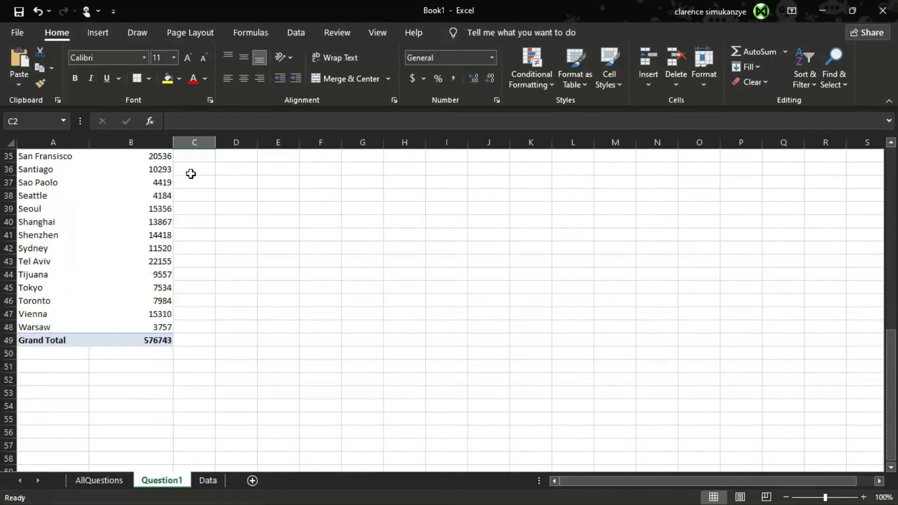
scroll(191, 174, "up", 1)
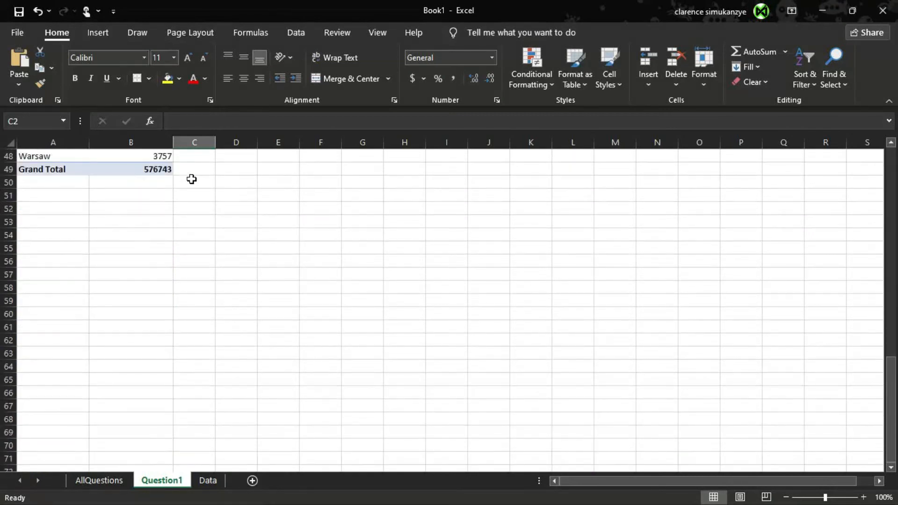
scroll(191, 174, "up", 3)
scroll(192, 182, "up", 1)
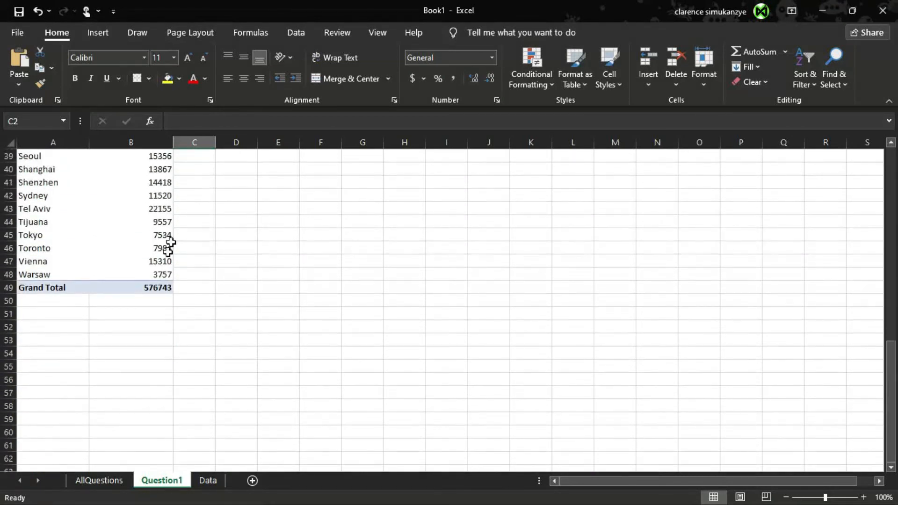
scroll(150, 282, "up", 13)
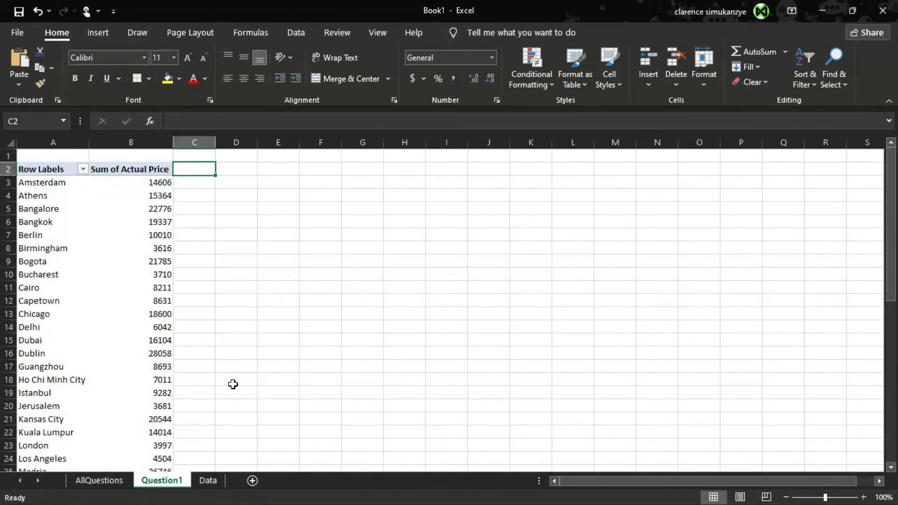
Add a new worksheet after the Question1 sheet and rename it Question2.
left_click(252, 482)
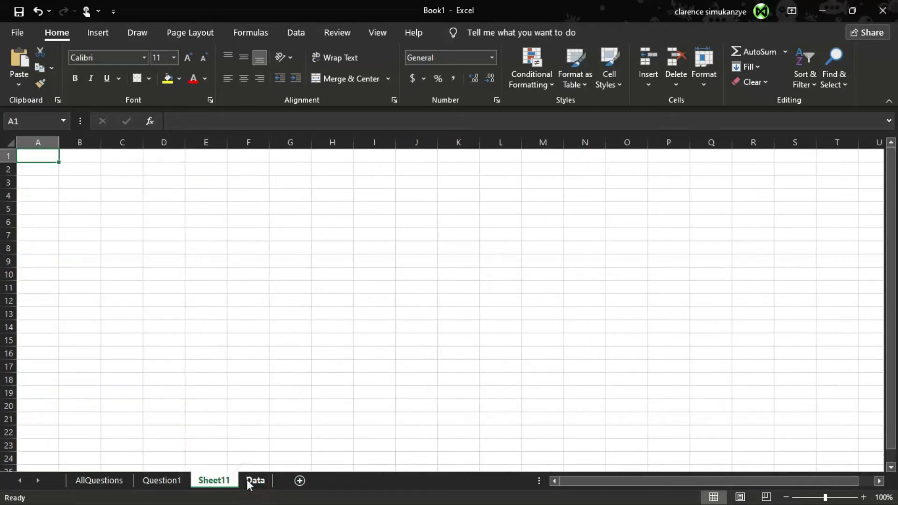
left_click(219, 486)
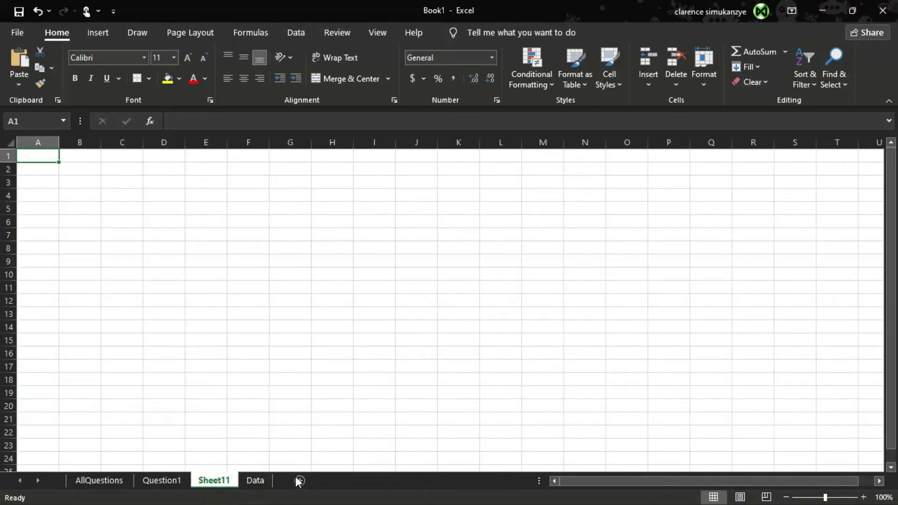
double_click(218, 482)
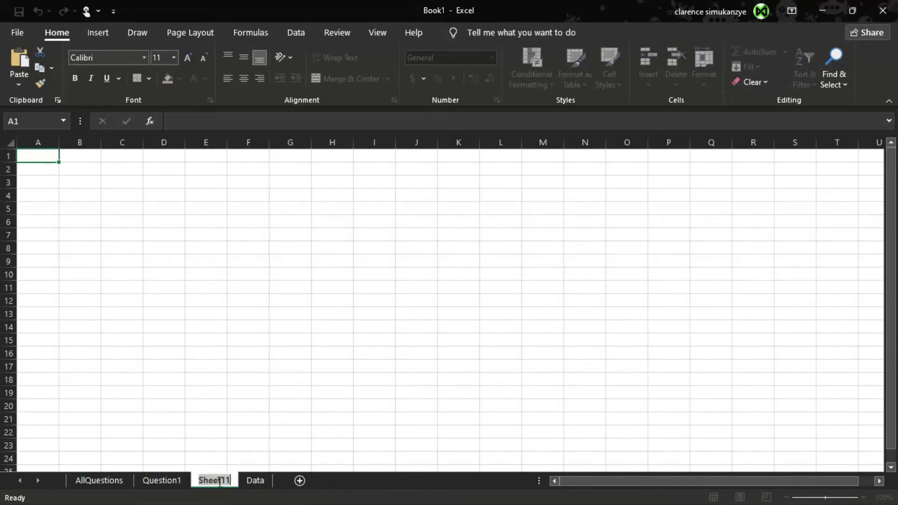
type("Questio")
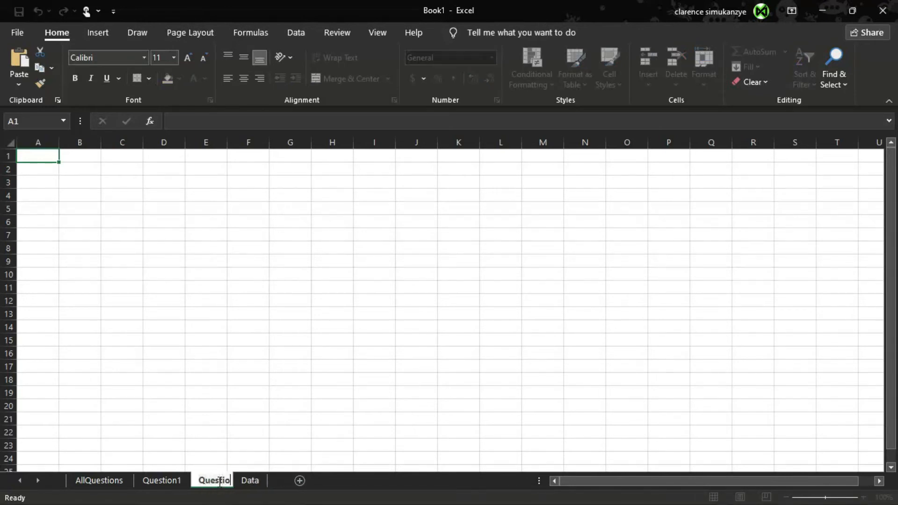
type("n2")
key("ctrl+a")
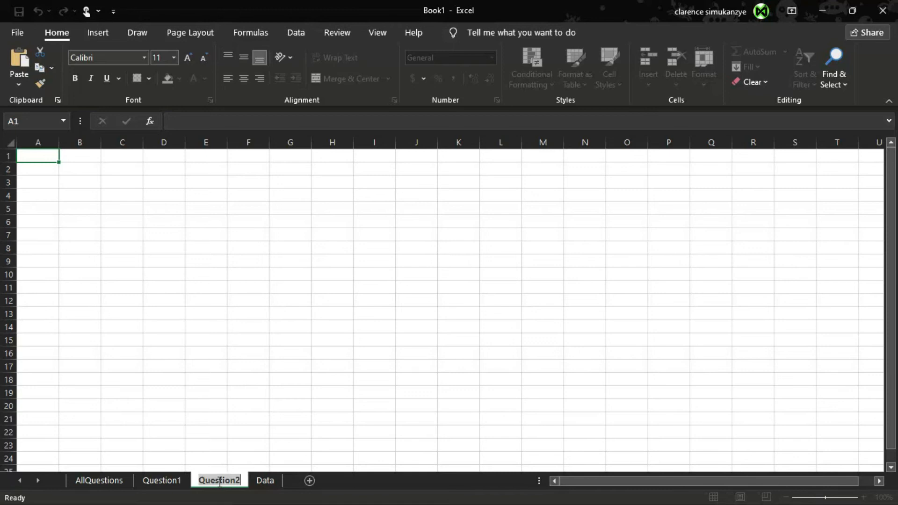
key("Return")
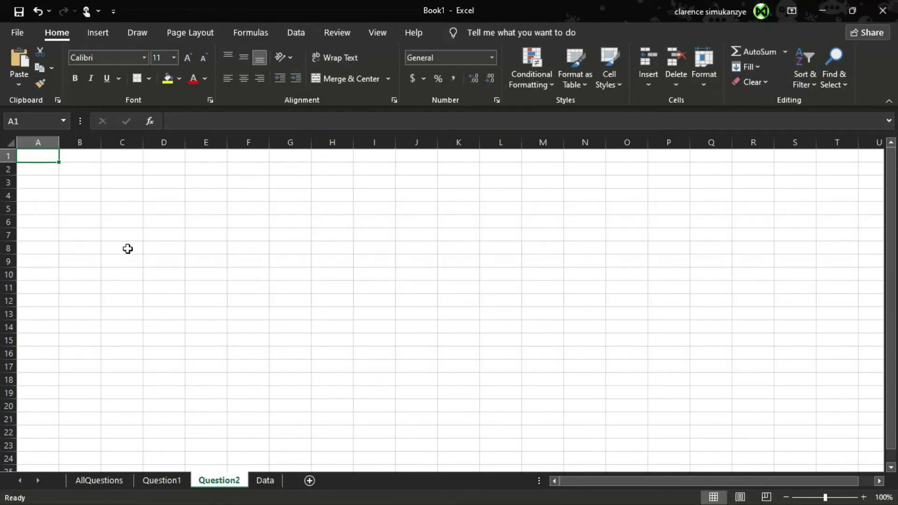
Read the second question on AllQuestions and create a PivotTable at cell A1 of Question2 from the entire table on the Data sheet.
left_click(127, 483)
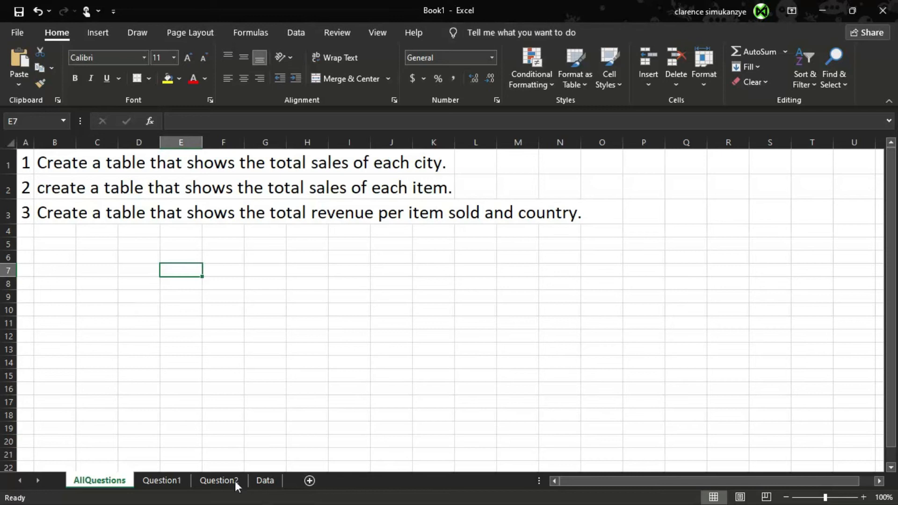
left_click(218, 483)
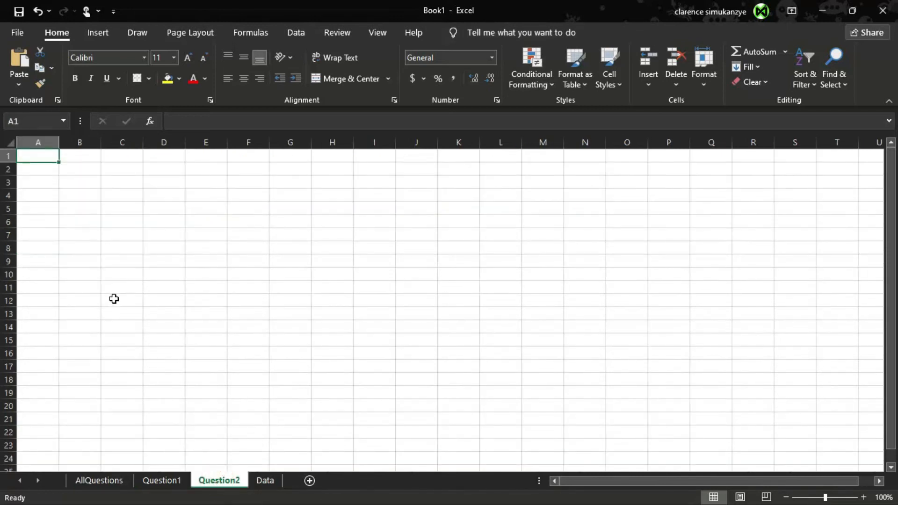
left_click(109, 34)
left_click(24, 83)
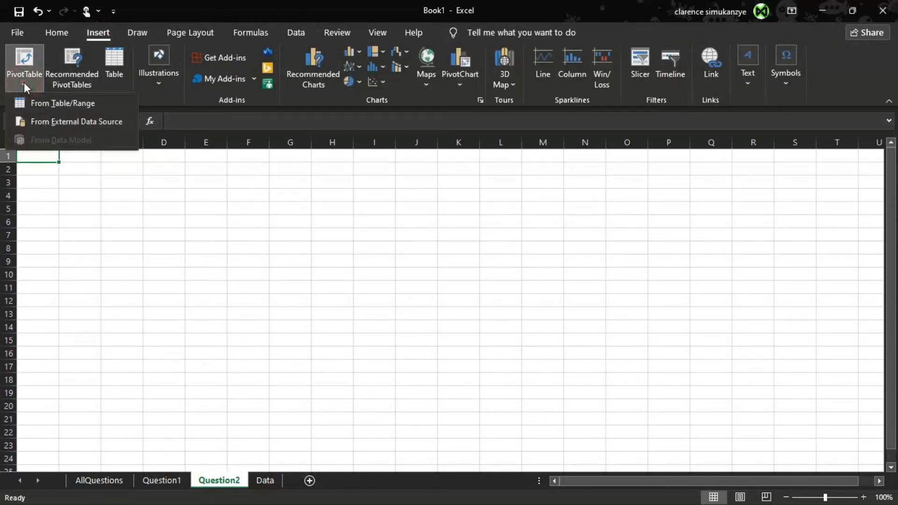
left_click(54, 103)
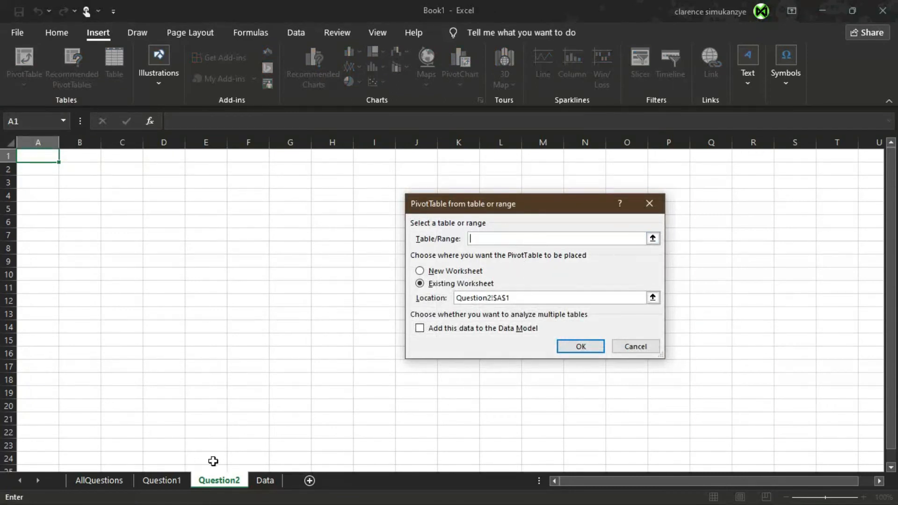
left_click(275, 481)
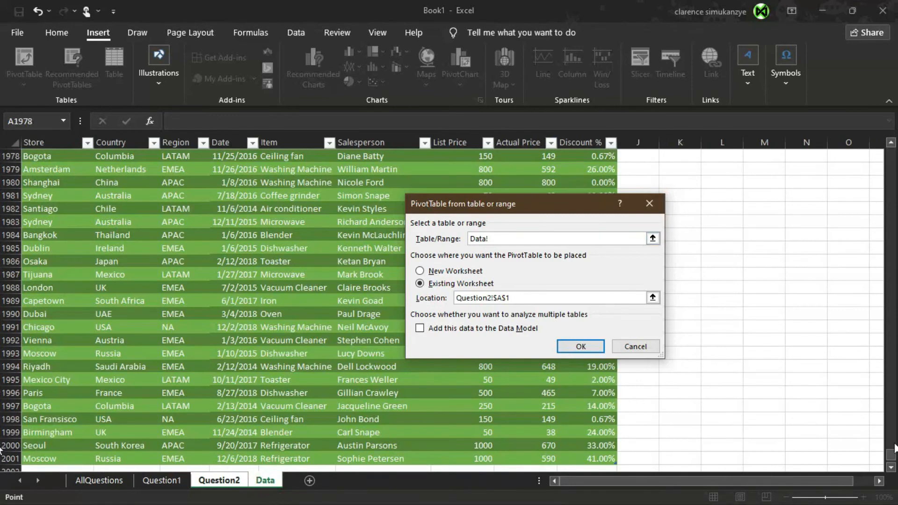
left_click_drag(891, 458, 892, 154)
left_click(297, 237)
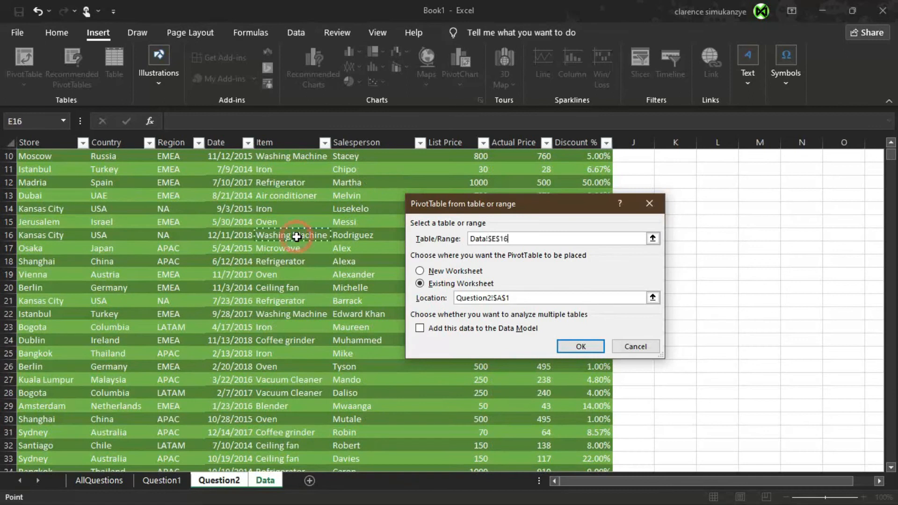
key("ctrl+a")
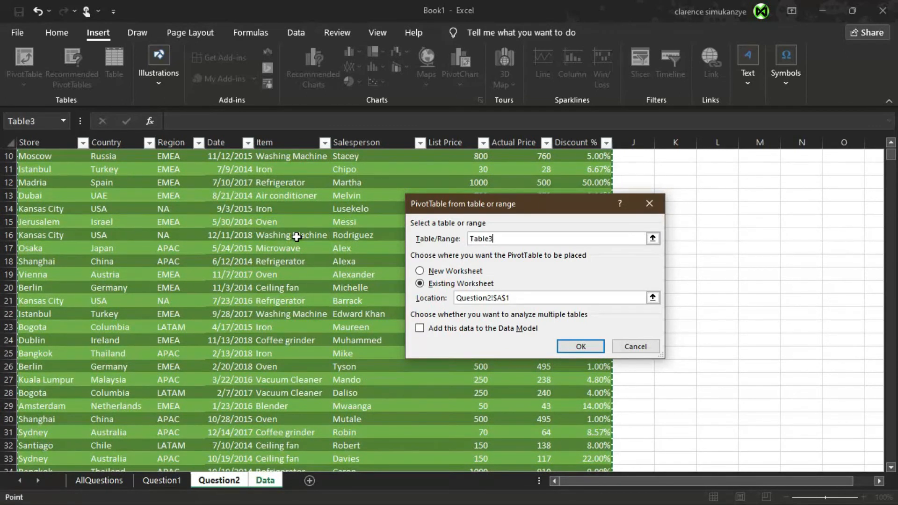
left_click(590, 347)
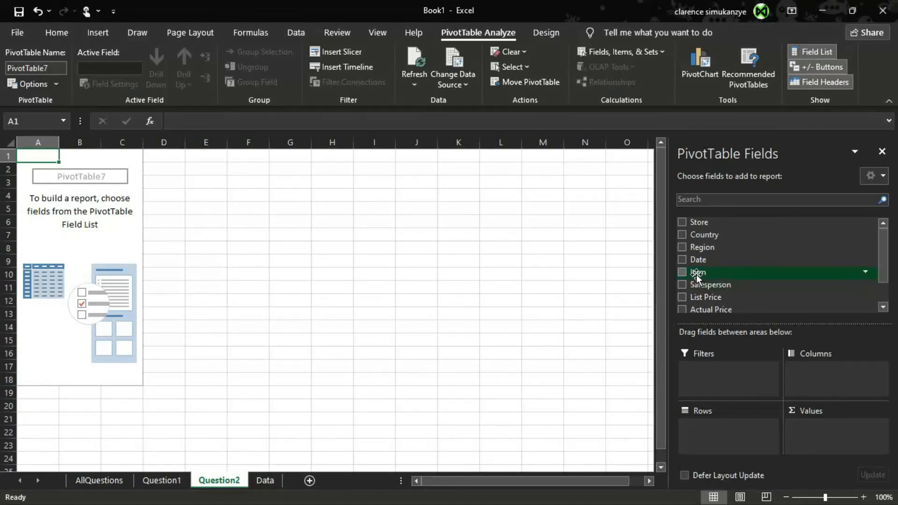
Try Item as the row field of the Question2 PivotTable and remove the field again.
left_click_drag(697, 274, 711, 251)
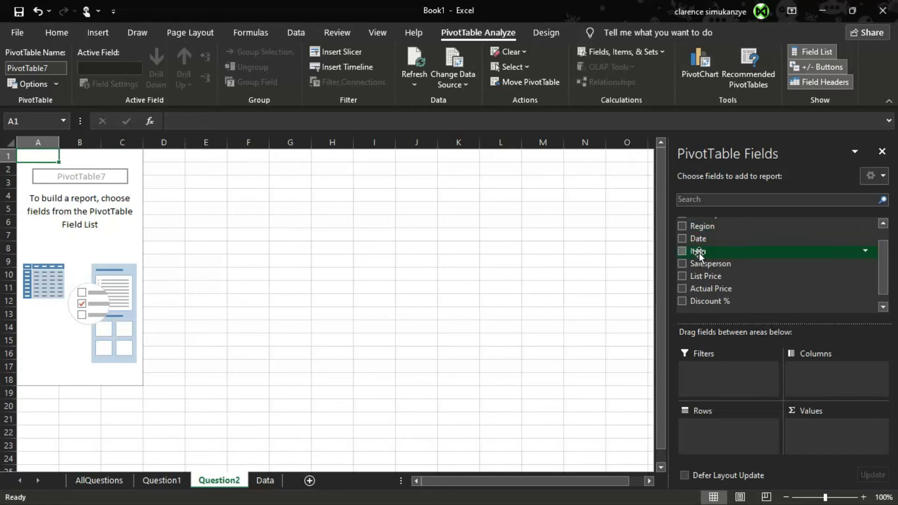
left_click_drag(700, 254, 715, 432)
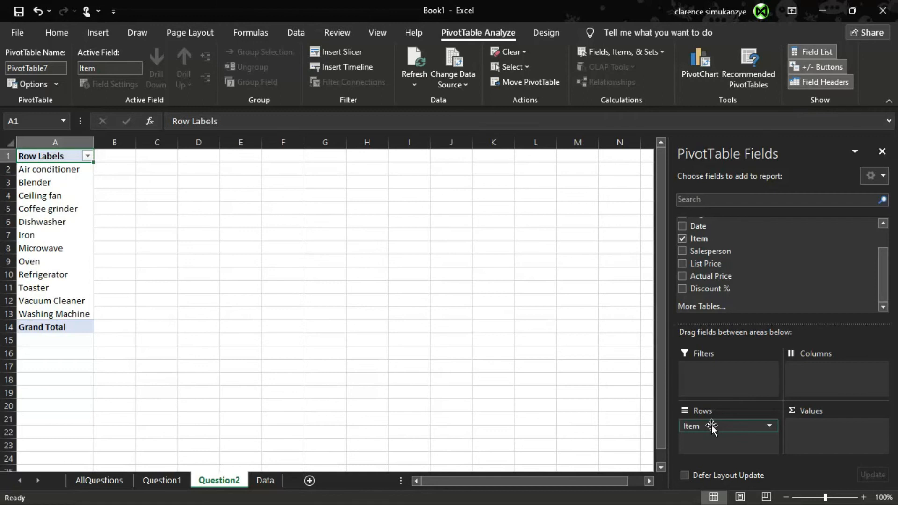
left_click(741, 428)
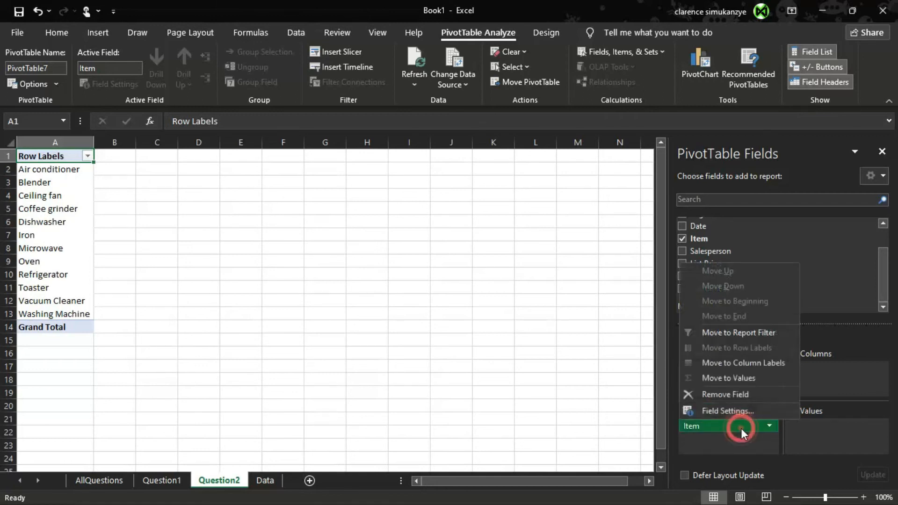
left_click(731, 394)
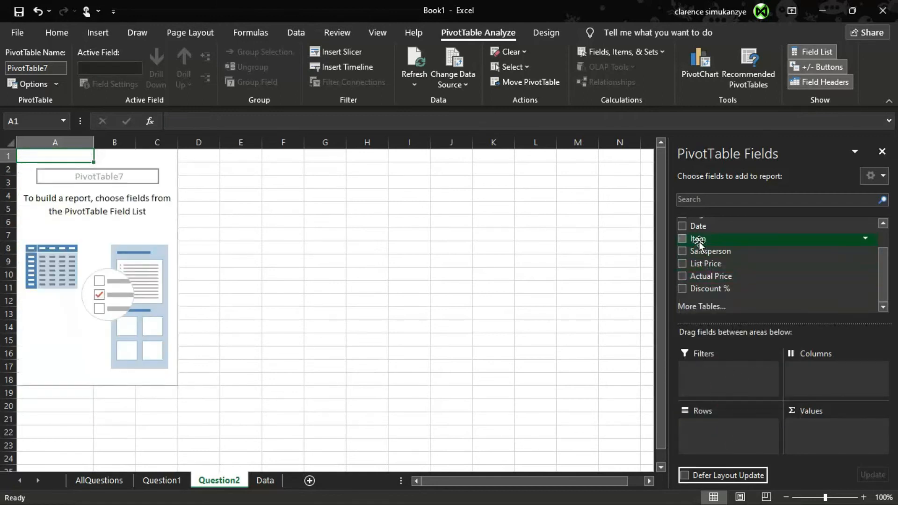
Try Item as the column field of the Question2 PivotTable, inspect the horizontal layout and undo the placement.
left_click_drag(699, 242, 818, 372)
left_click(429, 302)
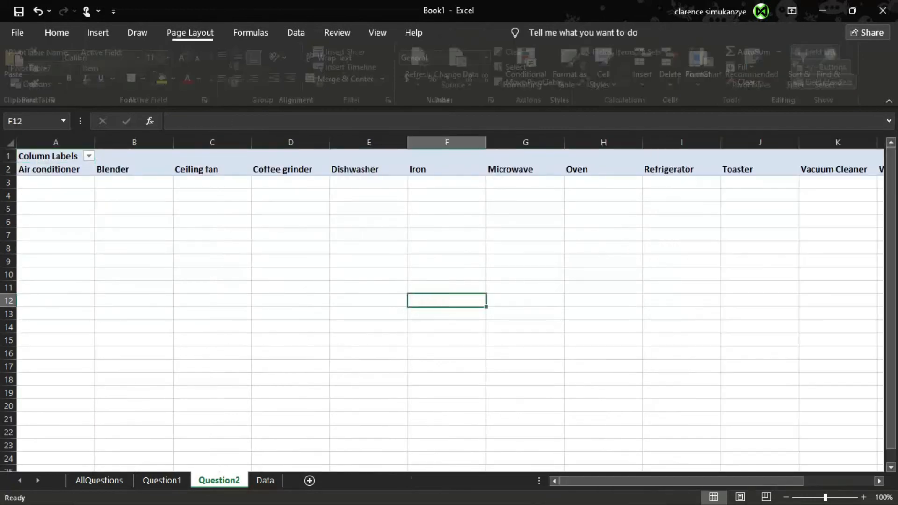
left_click_drag(662, 480, 640, 485)
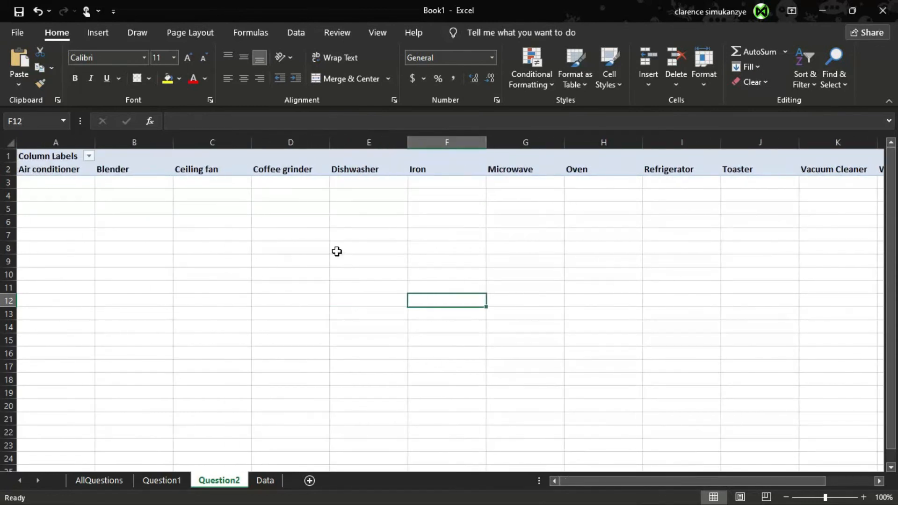
key("ctrl+z")
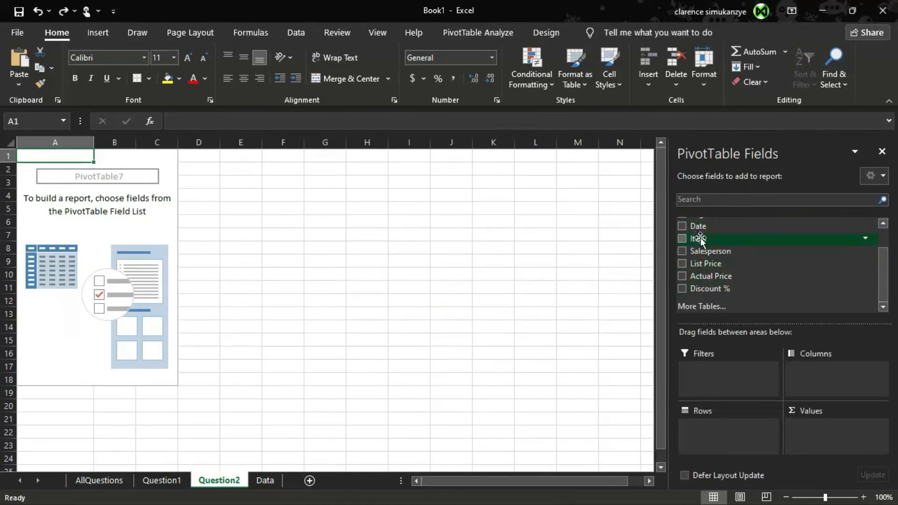
Set Item as the row field and Actual Price as the value field of the Question2 PivotTable, and inspect the item totals.
left_click_drag(700, 240, 709, 440)
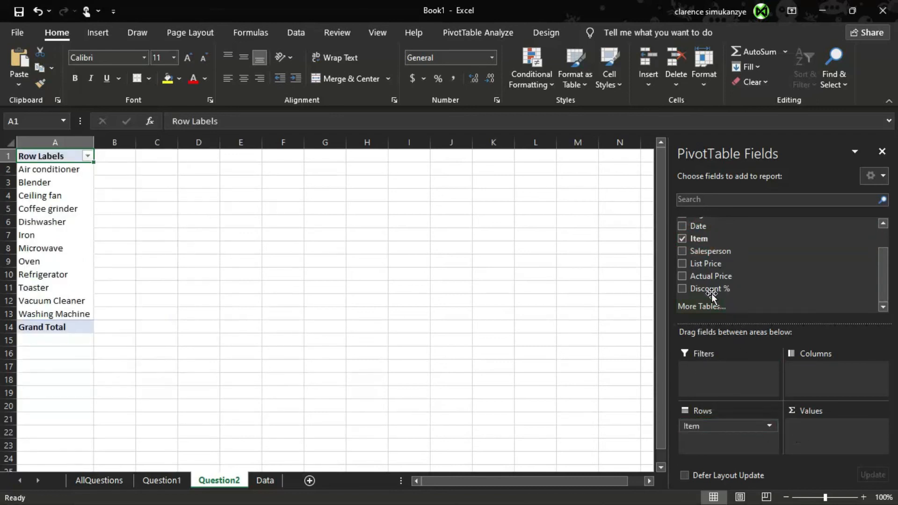
left_click_drag(695, 278, 839, 437)
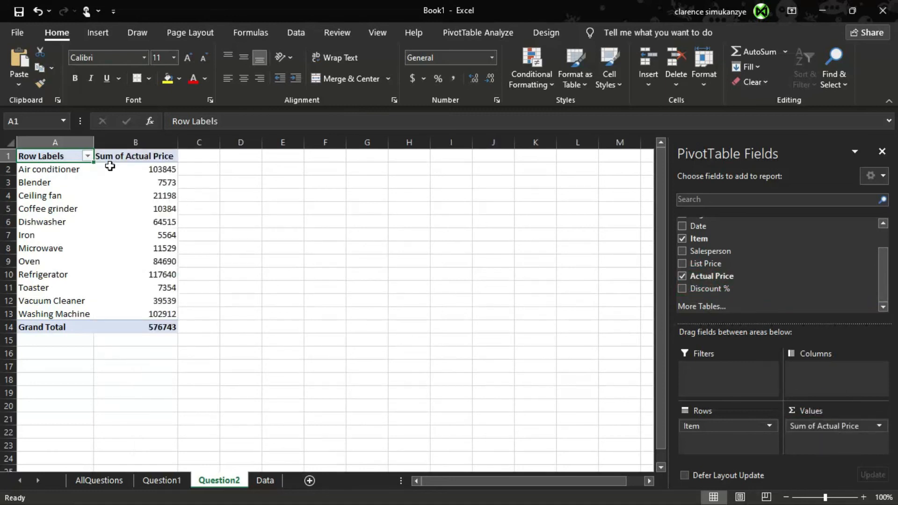
left_click(150, 172)
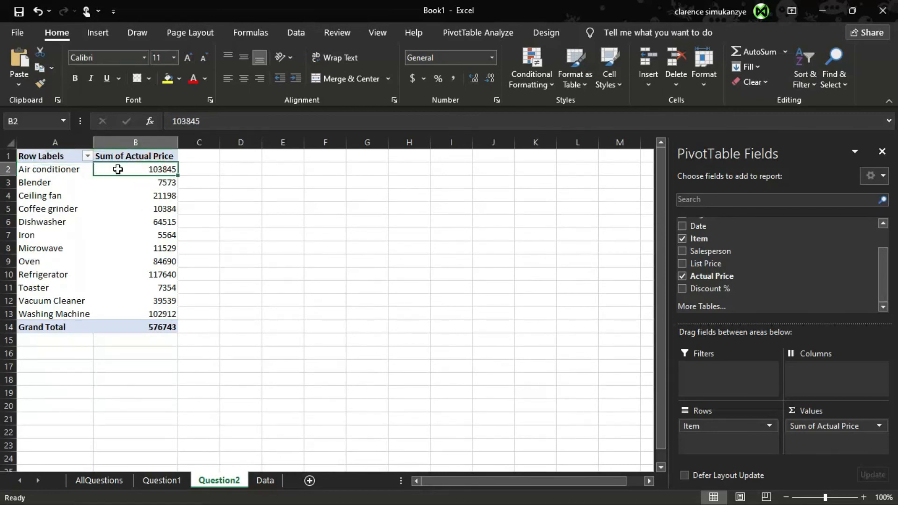
left_click_drag(119, 169, 119, 181)
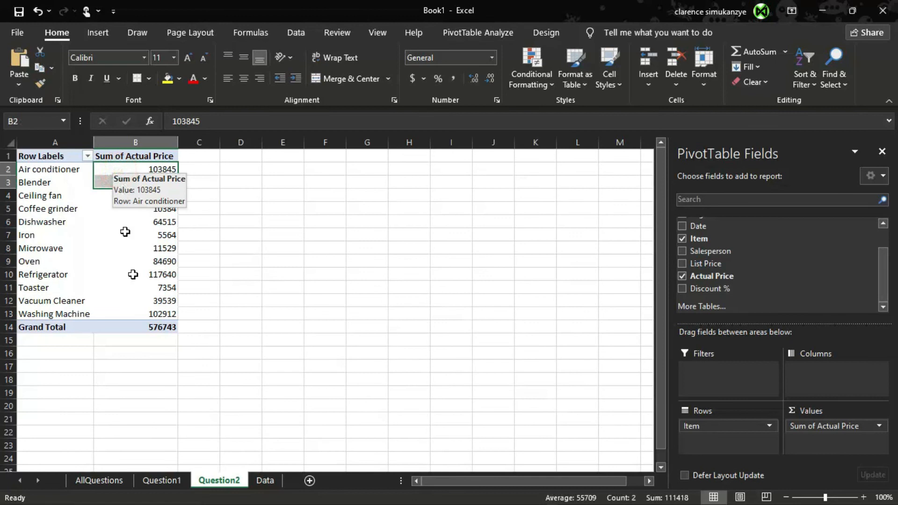
Read the third question on AllQuestions, add a new worksheet and name it Question3.
left_click(151, 327)
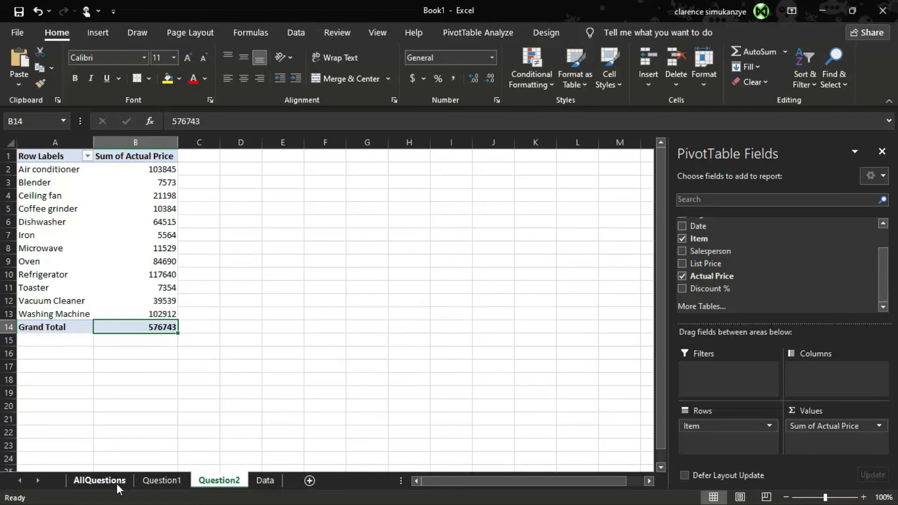
left_click(100, 480)
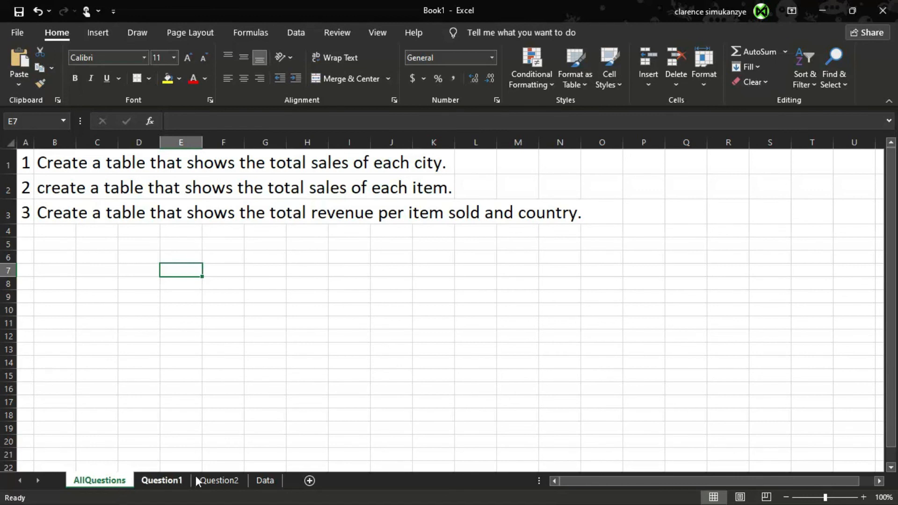
left_click(309, 481)
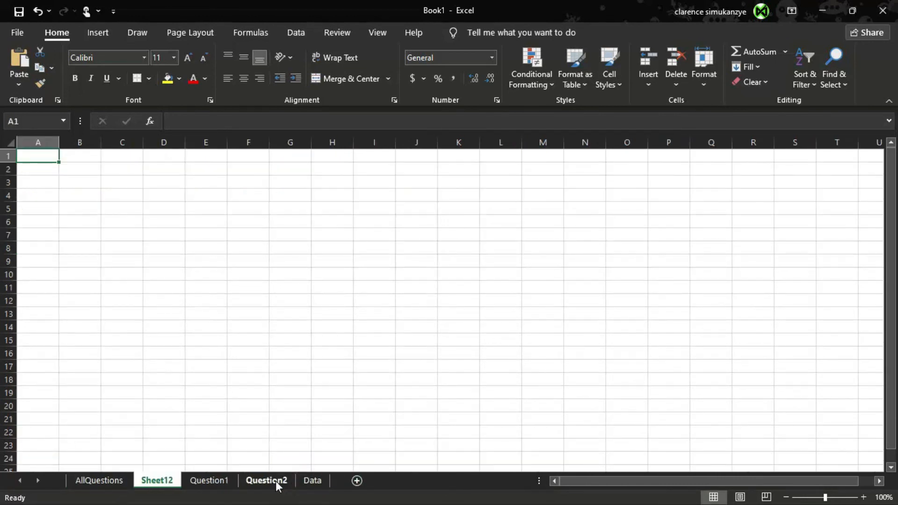
left_click(161, 480)
double_click(163, 482)
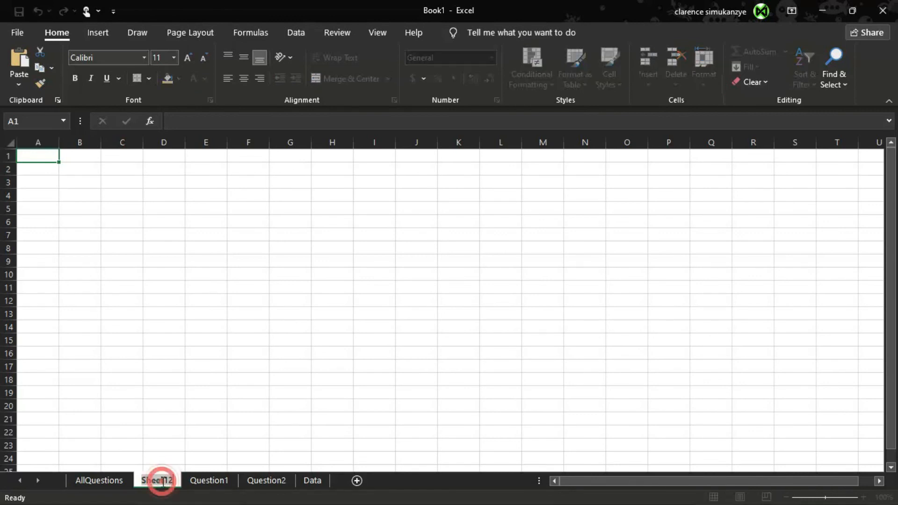
type("Question2")
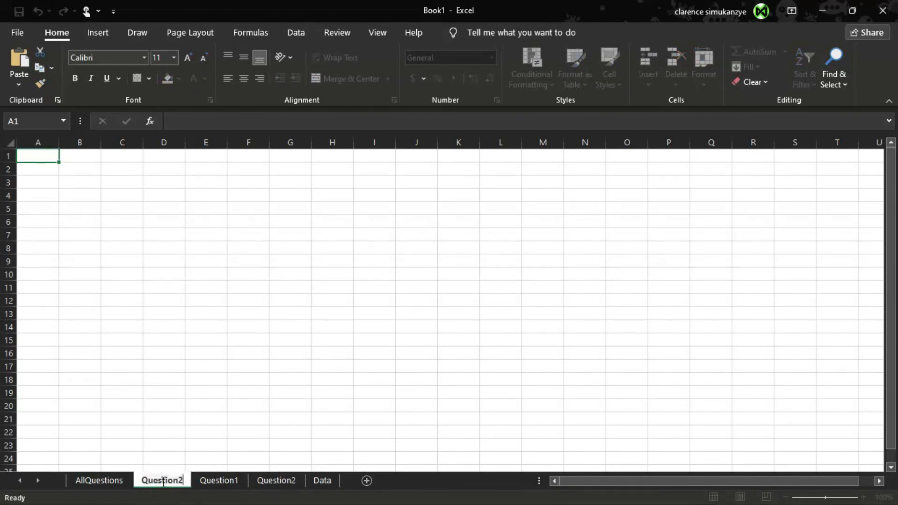
key("BackSpace")
type("3")
key("Return")
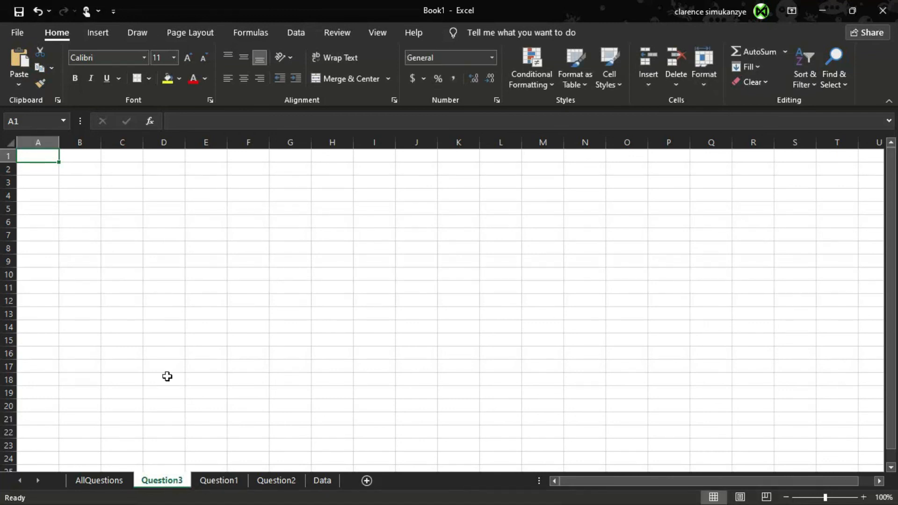
Create a PivotTable at cell A1 of Question3 from the entire table on the Data sheet.
left_click(104, 33)
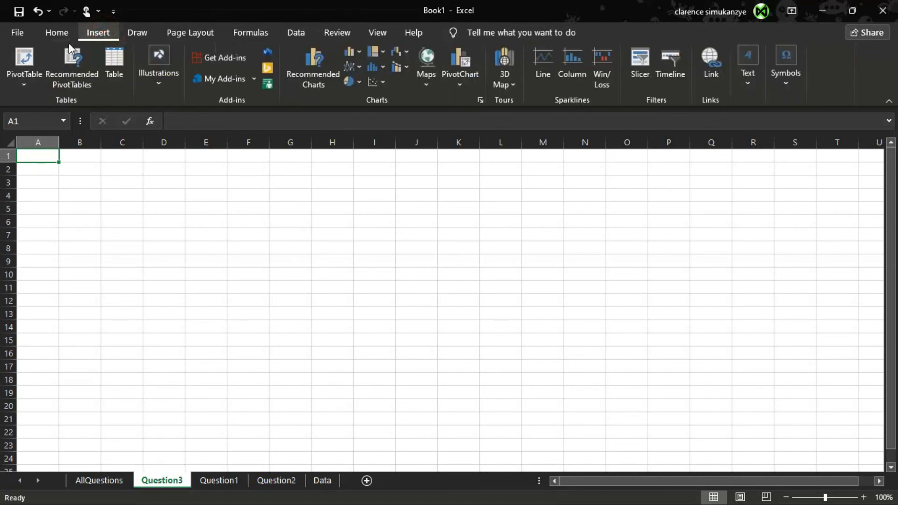
left_click(33, 81)
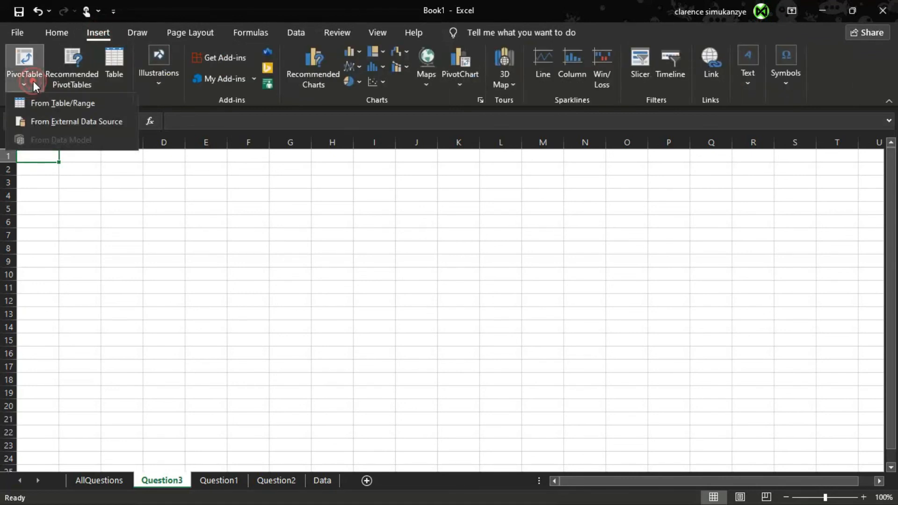
left_click(55, 103)
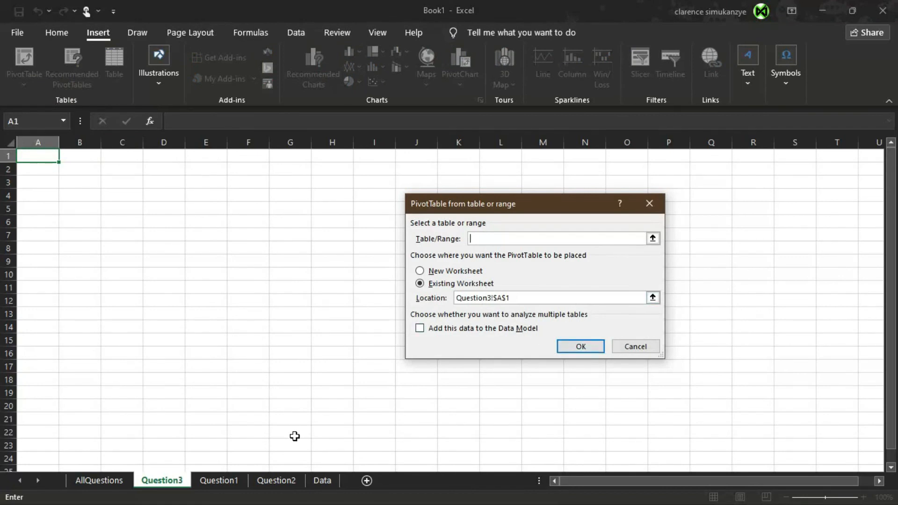
left_click(322, 481)
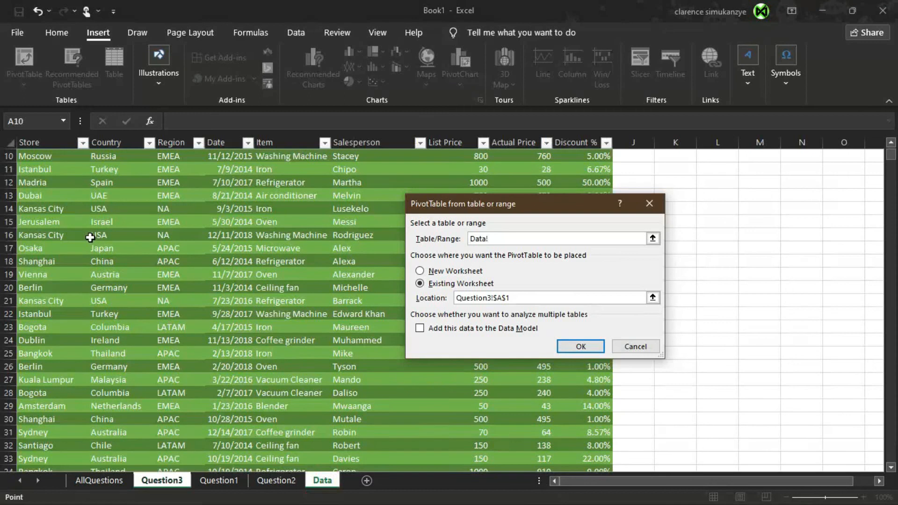
left_click(63, 194)
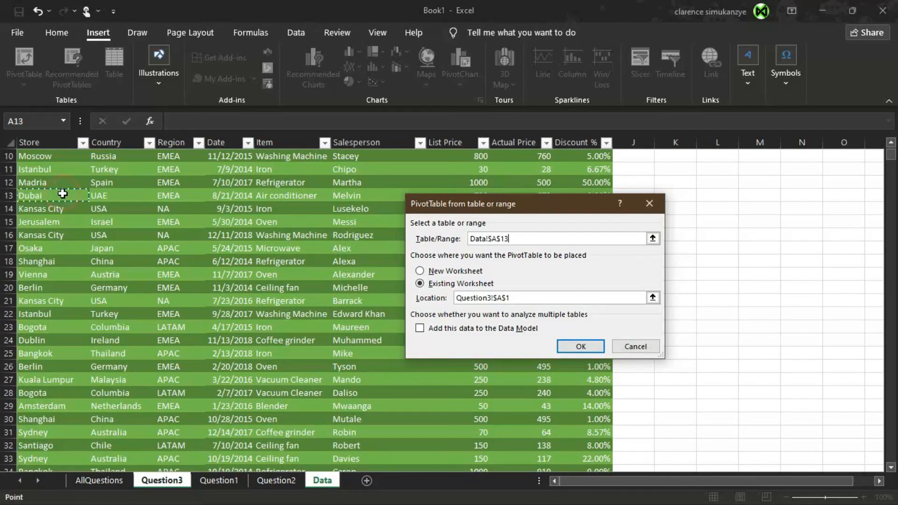
left_click(201, 206)
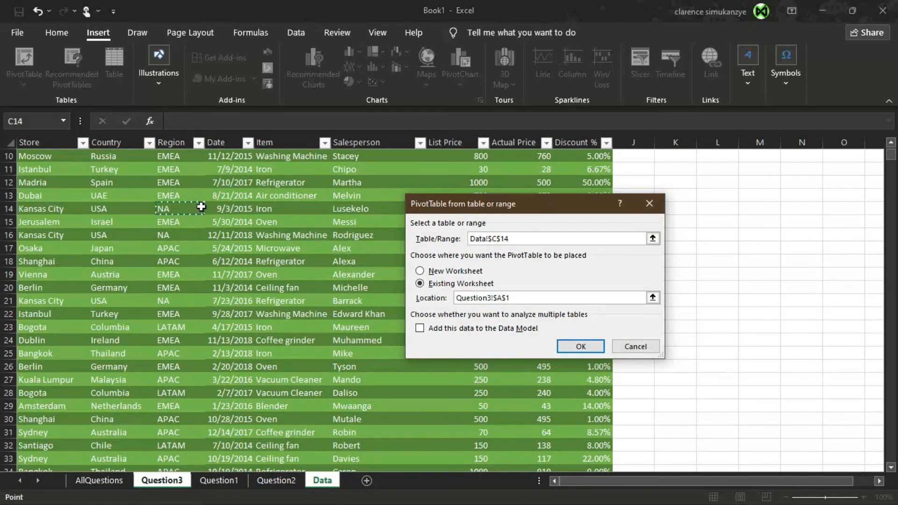
key("ctrl+a")
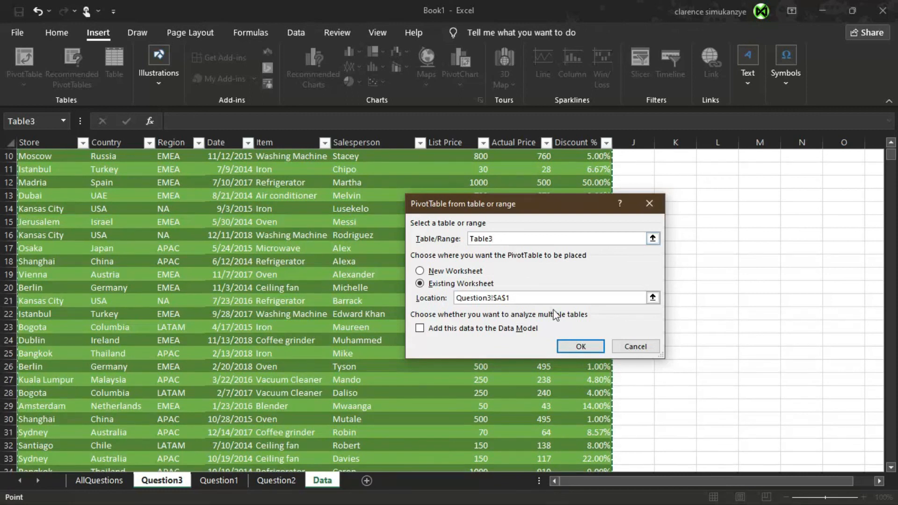
left_click(590, 349)
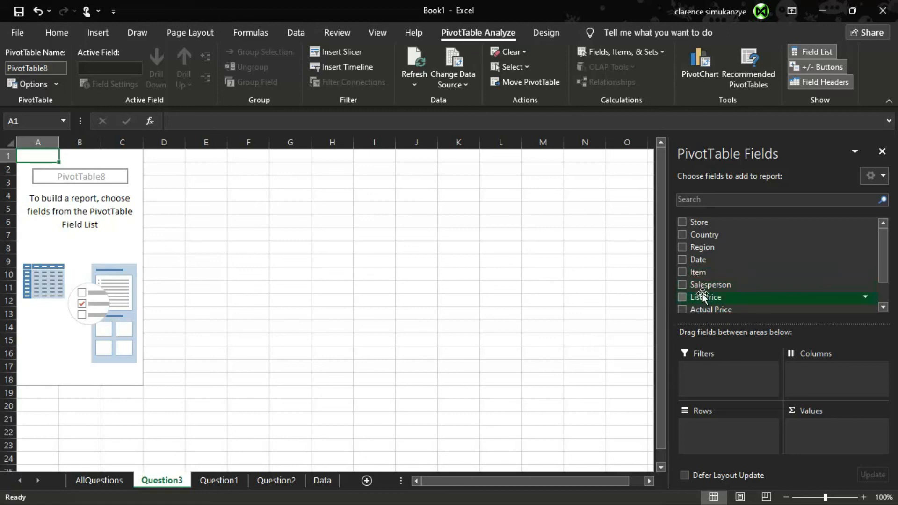
Set Actual Price as the value field, Item as the row field and Country as the column field of the Question3 PivotTable, and inspect the result.
left_click_drag(703, 310, 816, 427)
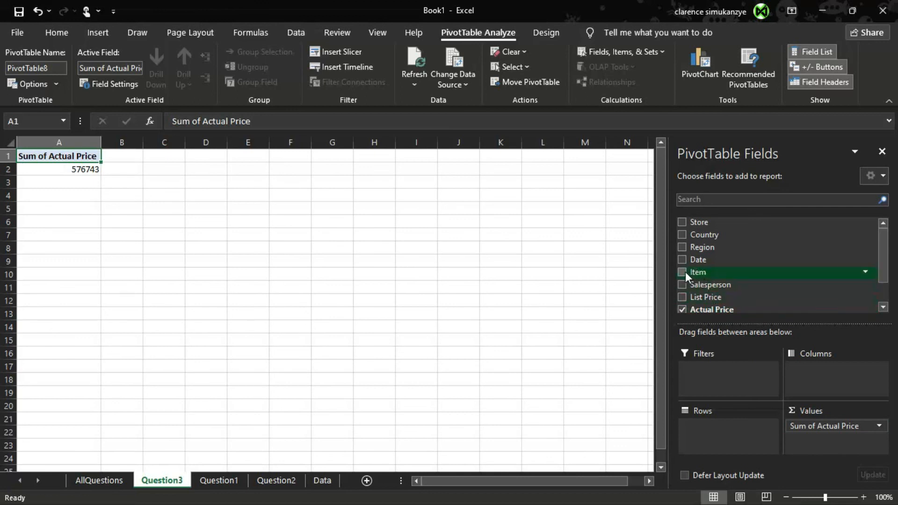
left_click_drag(685, 272, 708, 440)
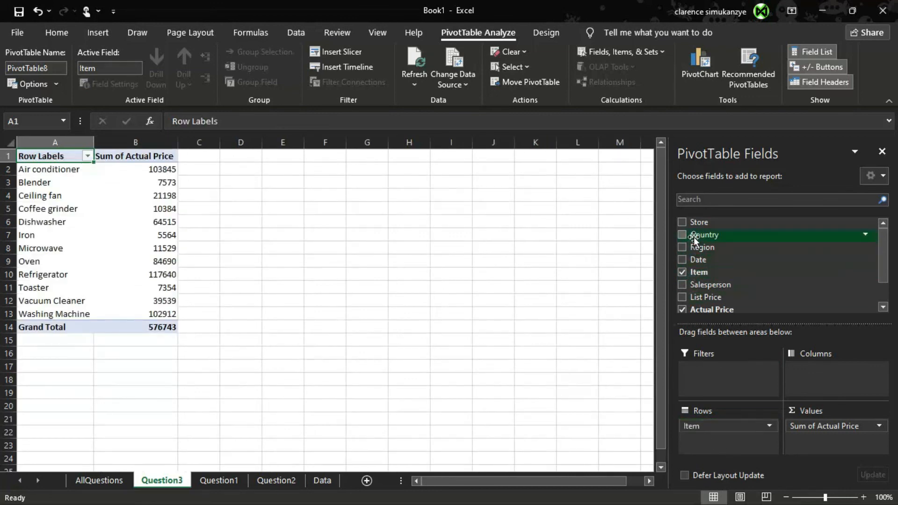
left_click_drag(695, 236, 810, 377)
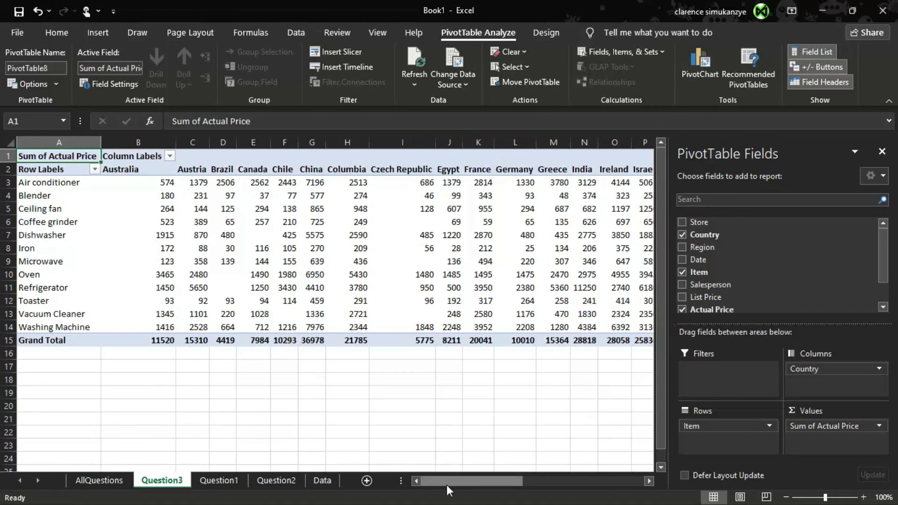
left_click_drag(447, 483, 496, 483)
left_click(425, 445)
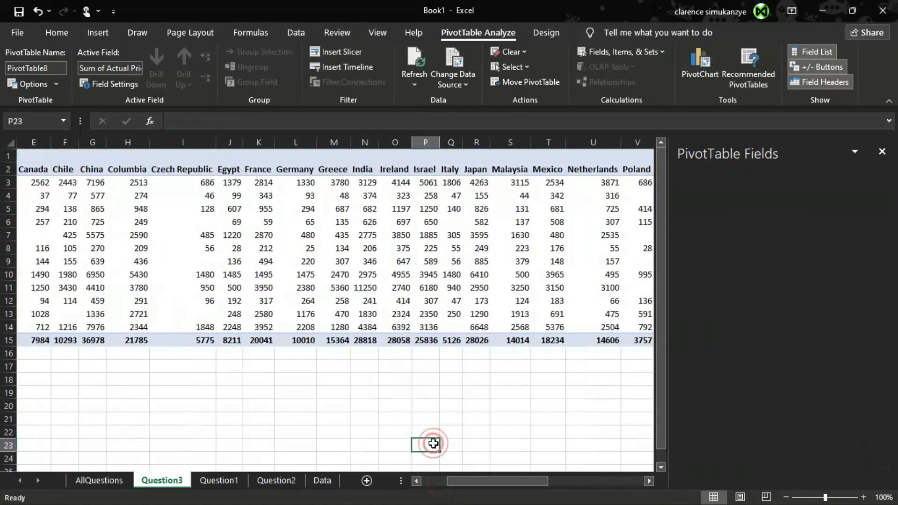
left_click_drag(611, 481, 542, 483)
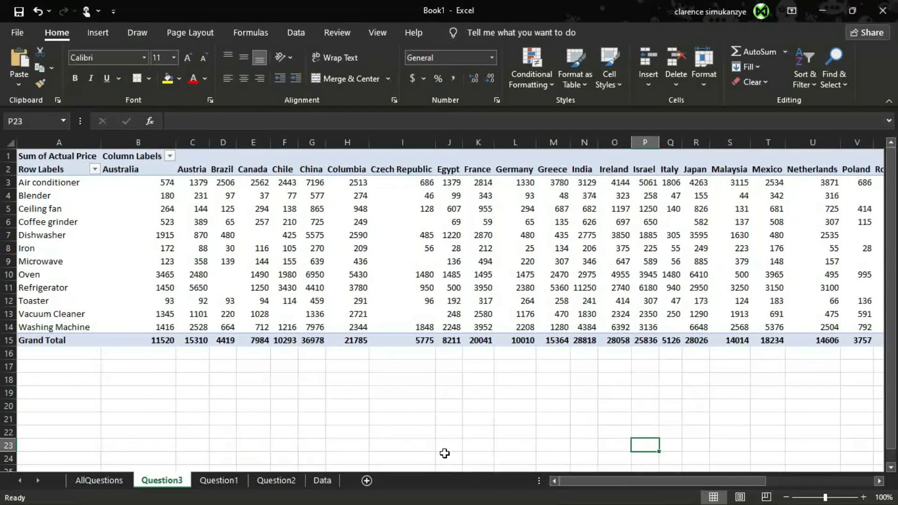